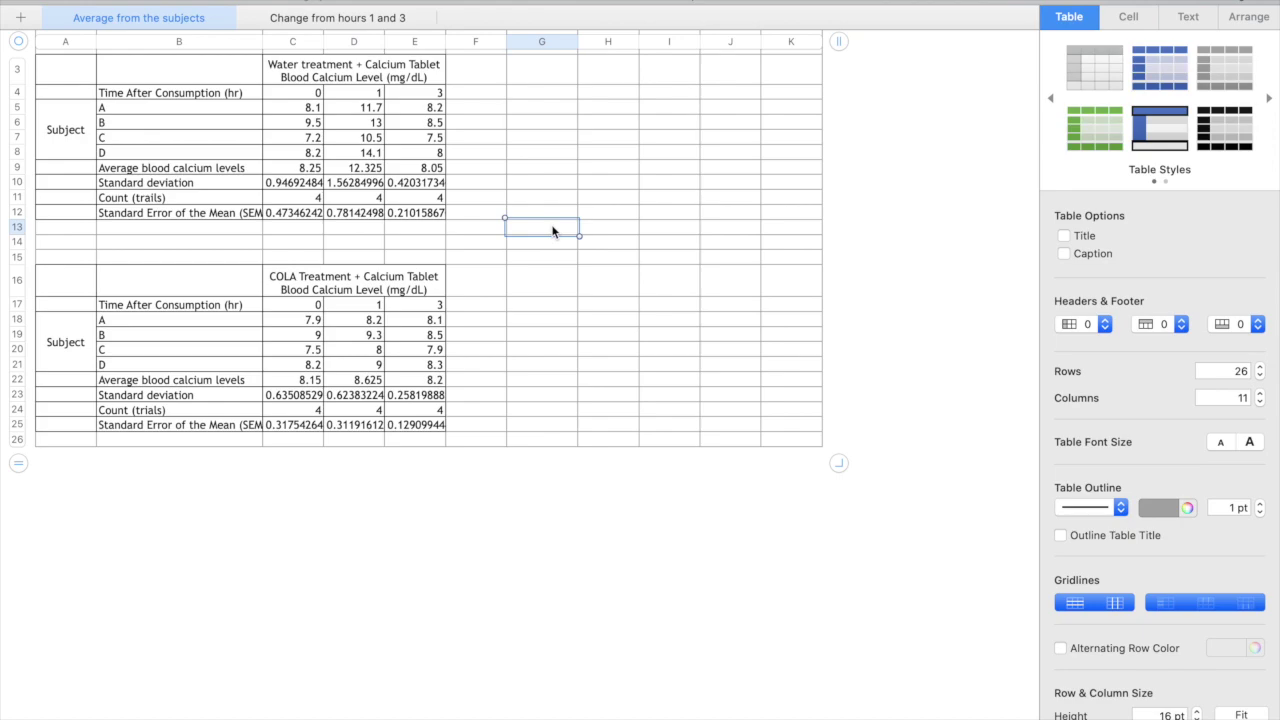
Enter the label 'Time (Hours)' in cell G13 and move one cell right.
type("Time (Hours)")
key("Tab")
Fill in time points 0, 1 and 3 beside the Time (Hours) label.
type("0")
key("Tab")
type("1")
key("Tab")
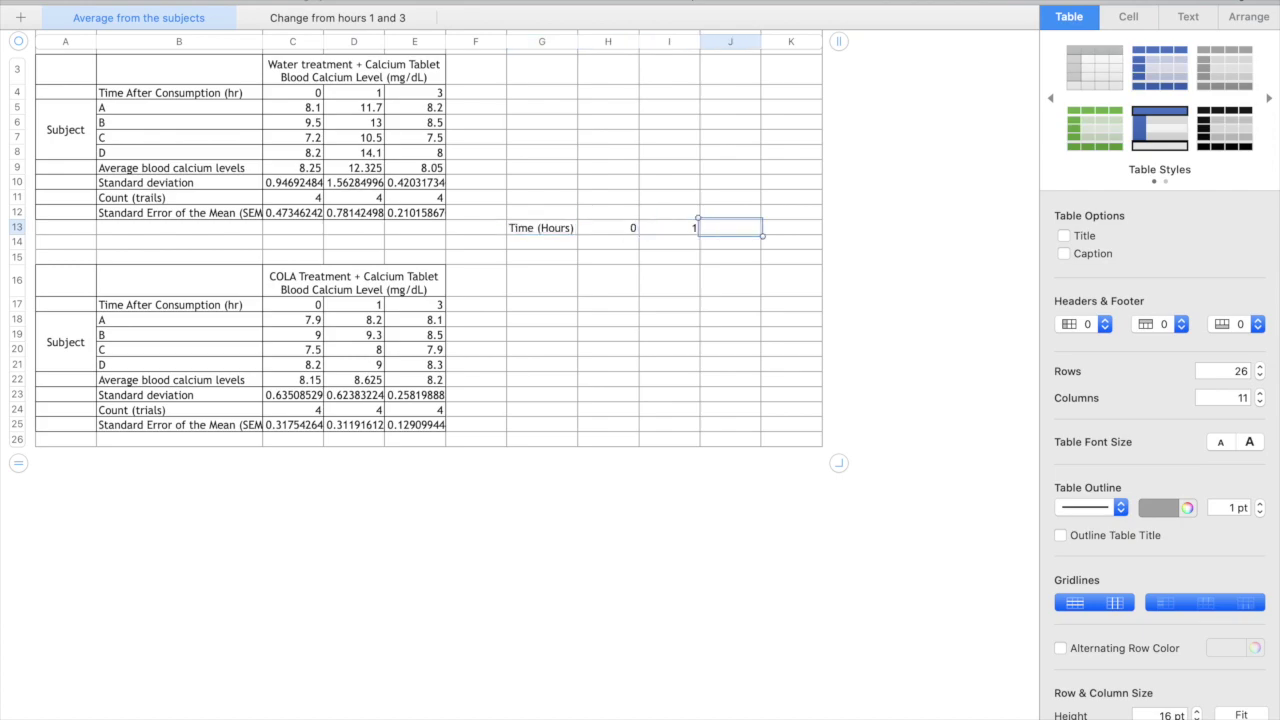
type("3")
key("Return")
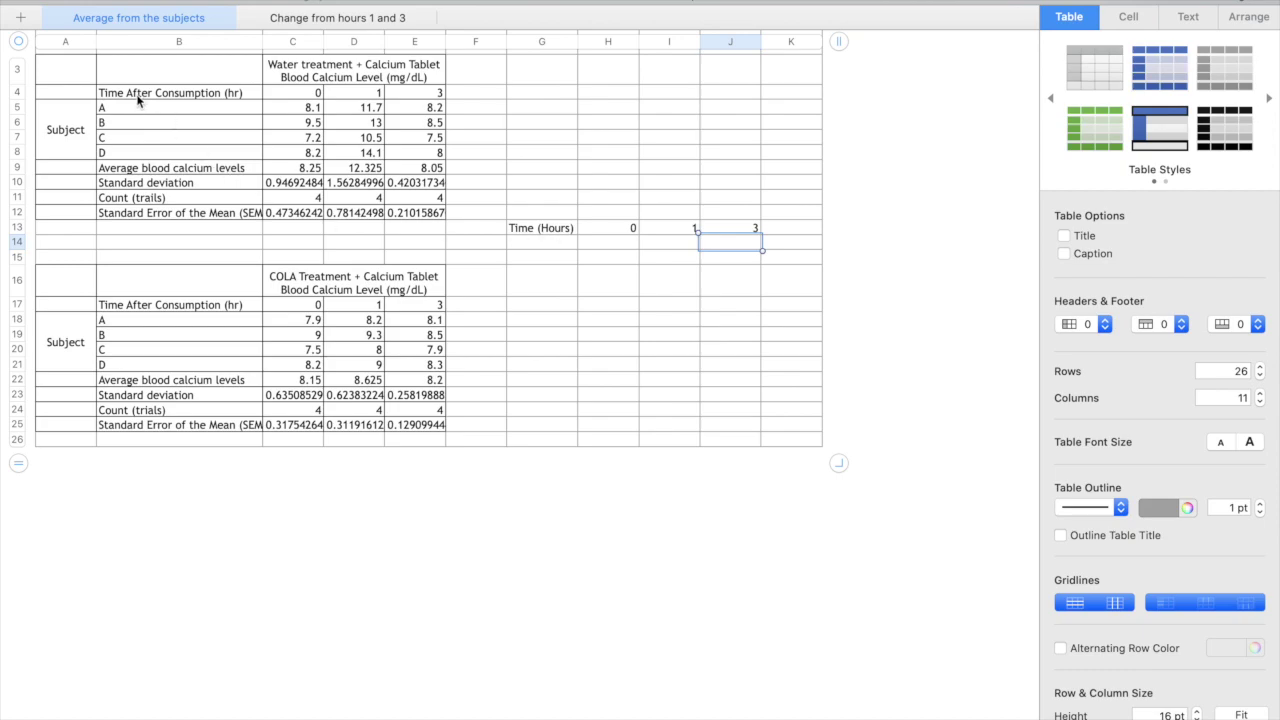
Add the row labels 'Water' and 'Cola' beneath Time (Hours), then select cell H14.
left_click_drag(162, 95, 406, 96)
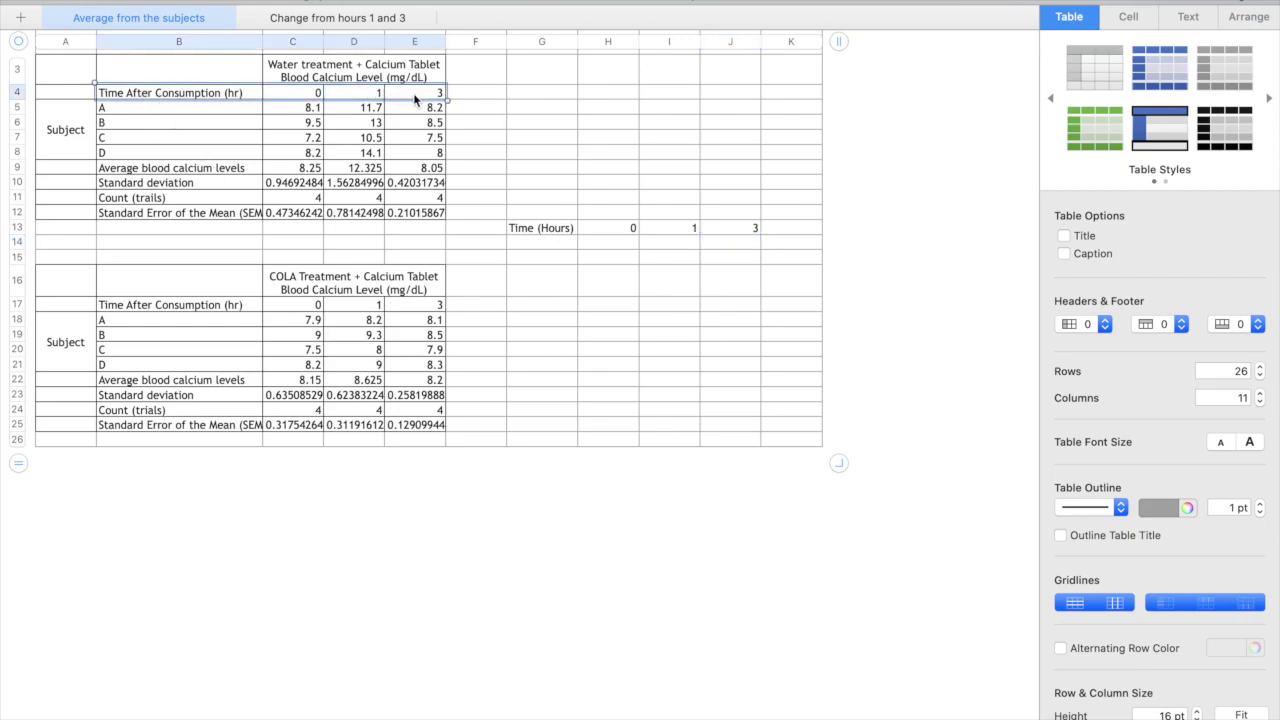
left_click(545, 242)
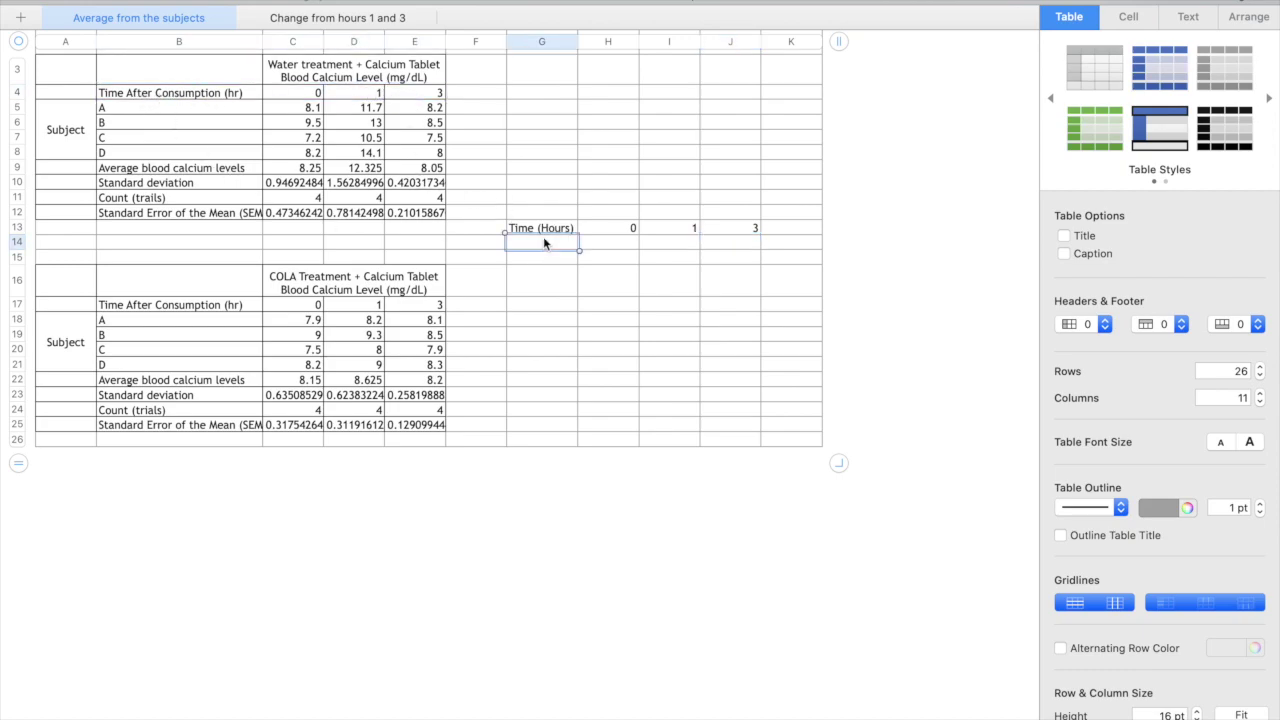
left_click(312, 72)
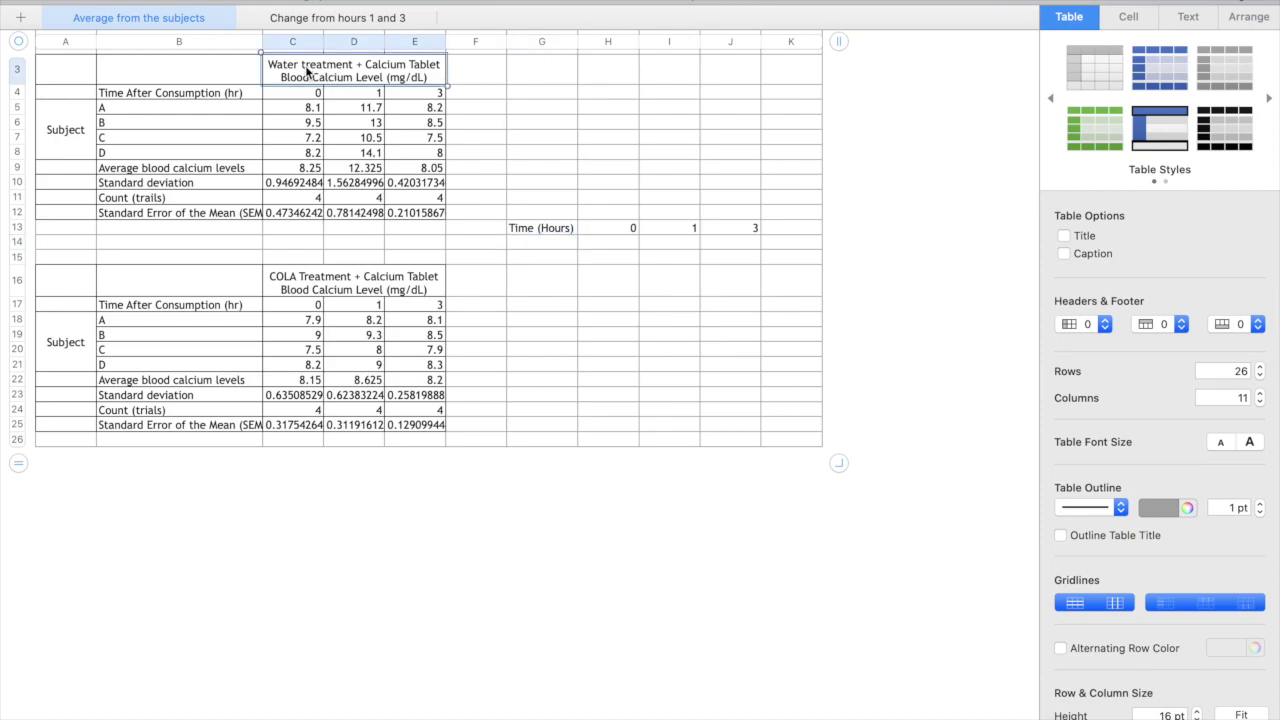
left_click(552, 244)
type("Water")
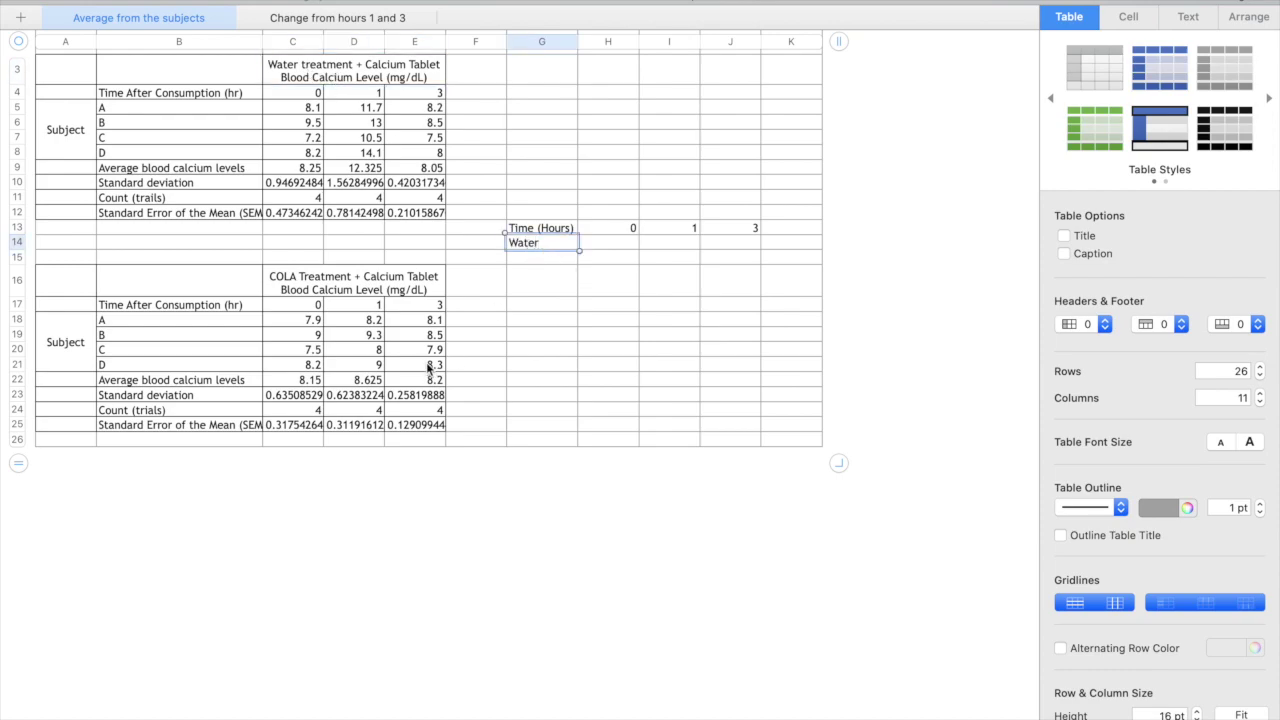
left_click(329, 286)
left_click(568, 257)
type("Cola")
key("Tab")
key("Up")
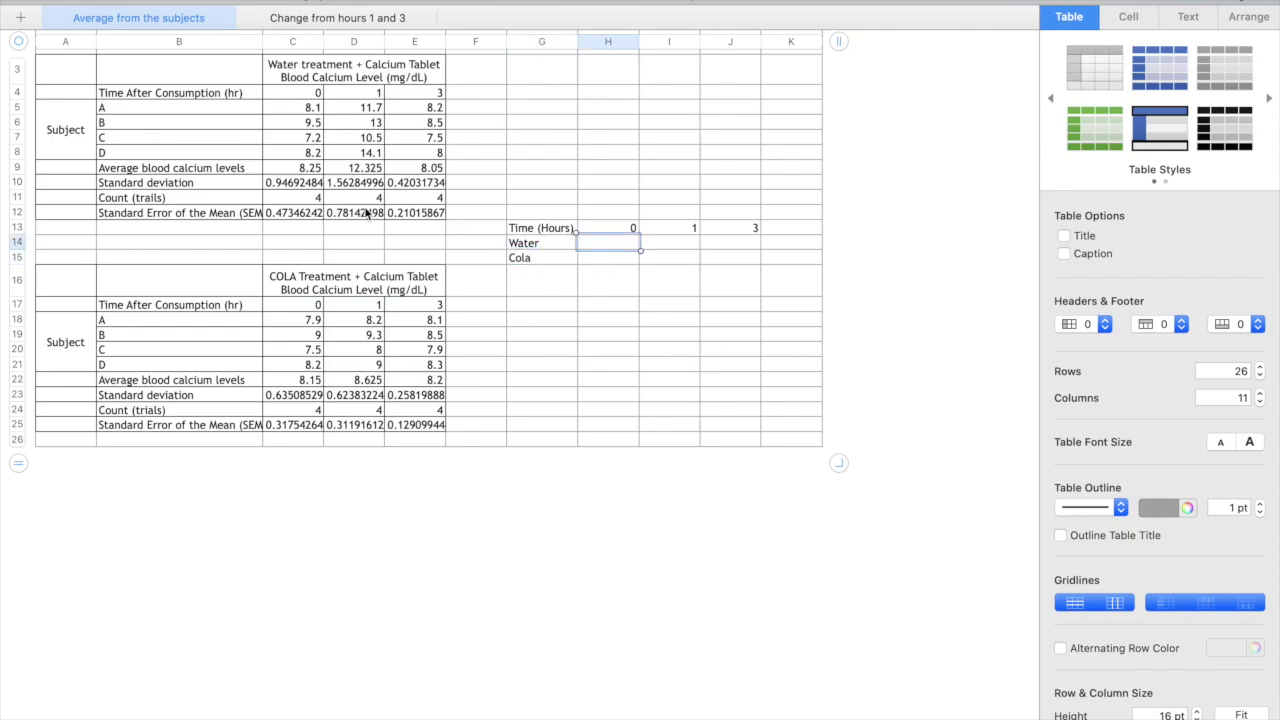
left_click_drag(306, 169, 408, 174)
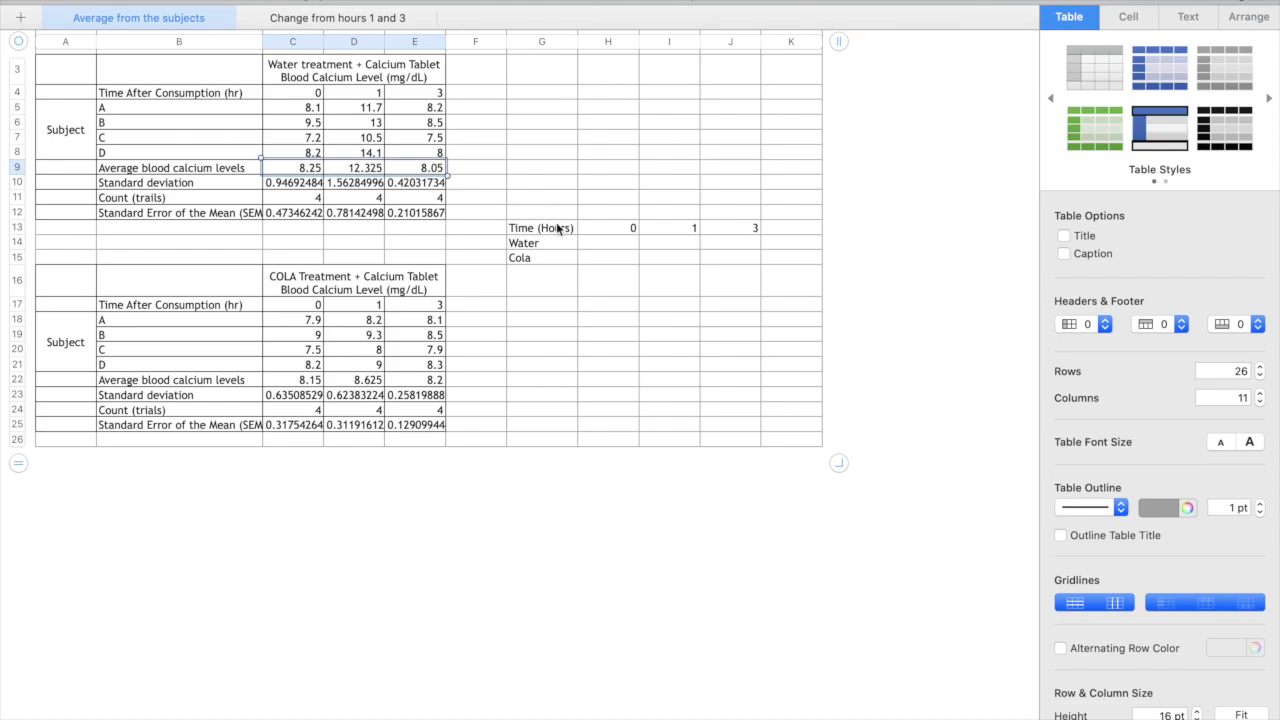
left_click(589, 243)
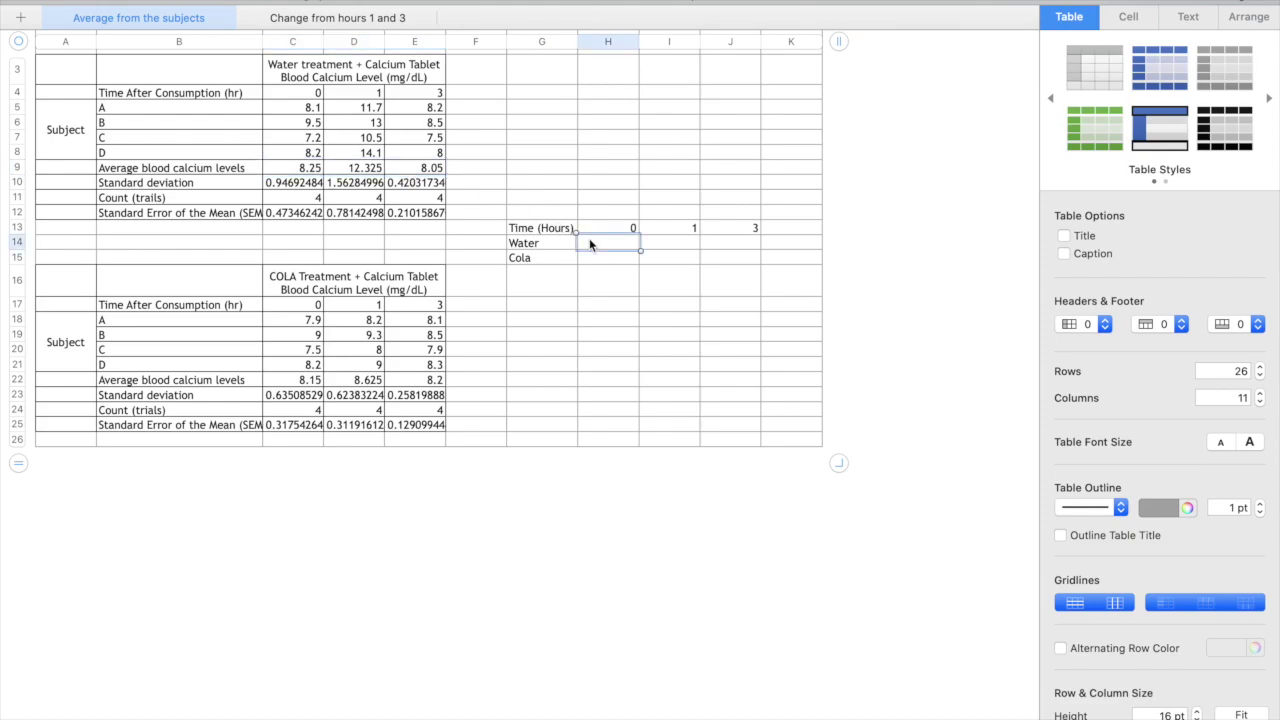
Enter the Water averages 8.25, 12.325 and 8.05 in row 14.
type("8.25")
key("Tab")
type("12.325")
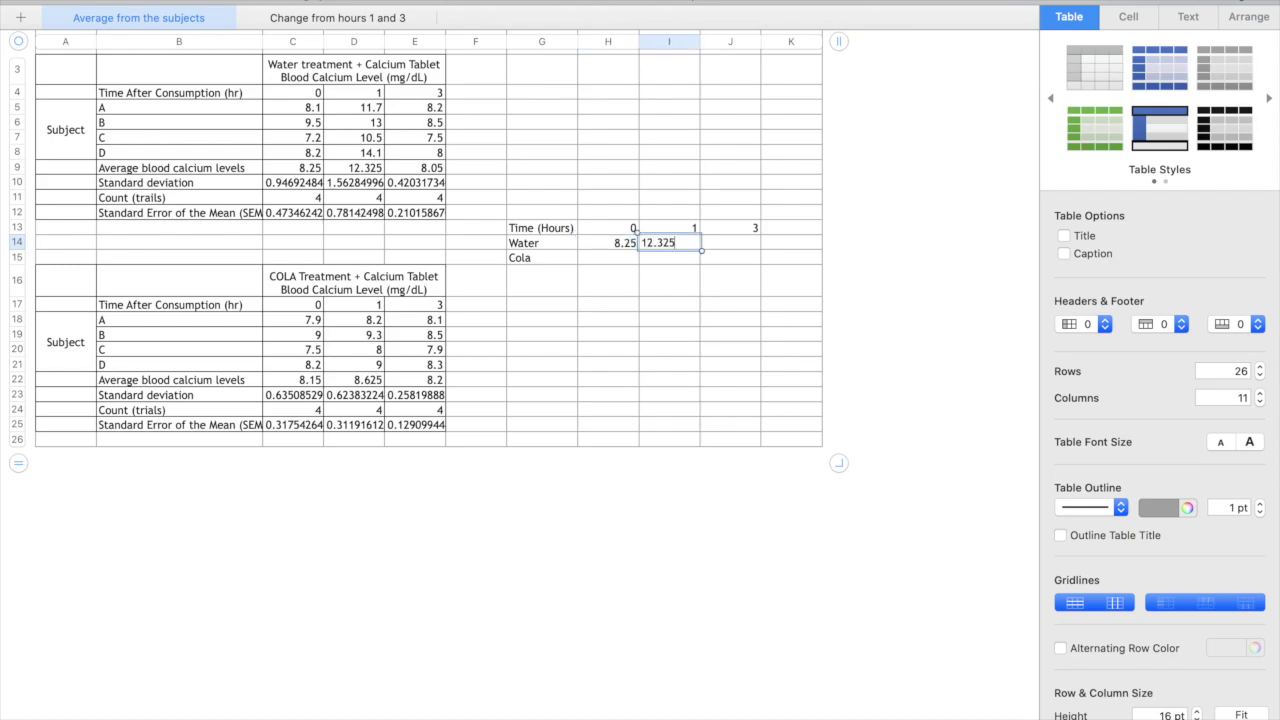
key("Tab")
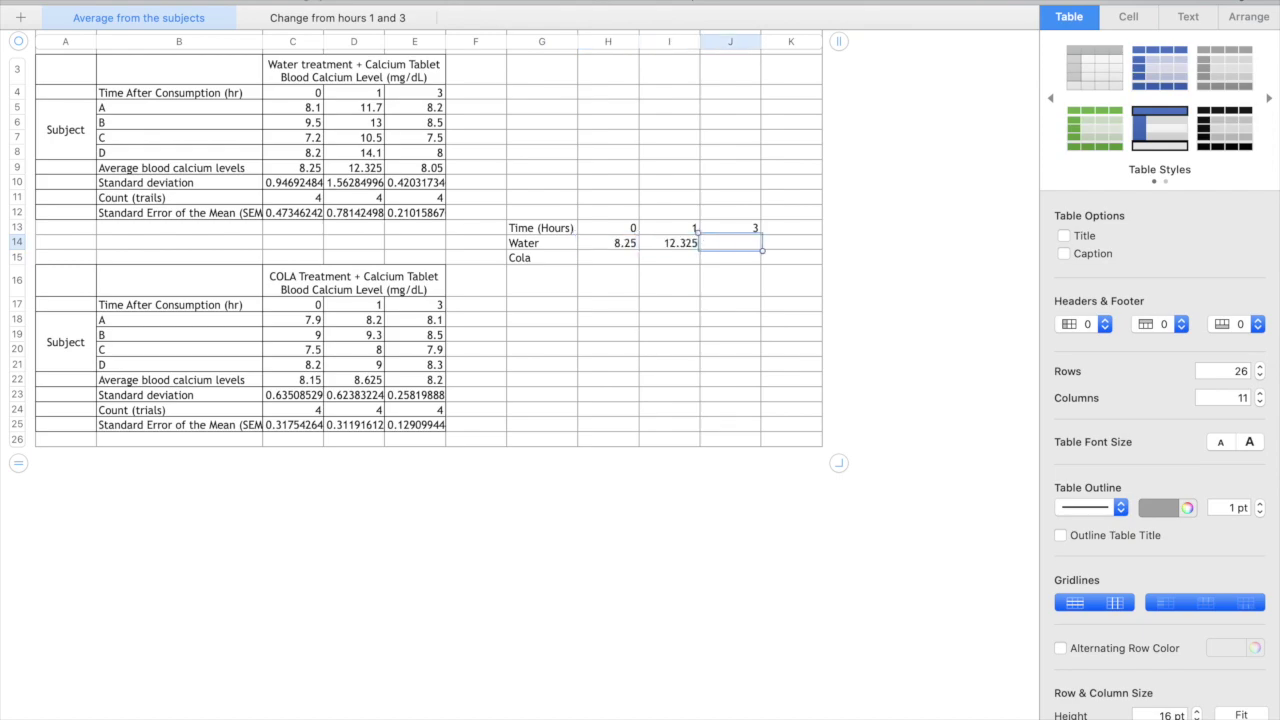
type("8.05")
key("Return")
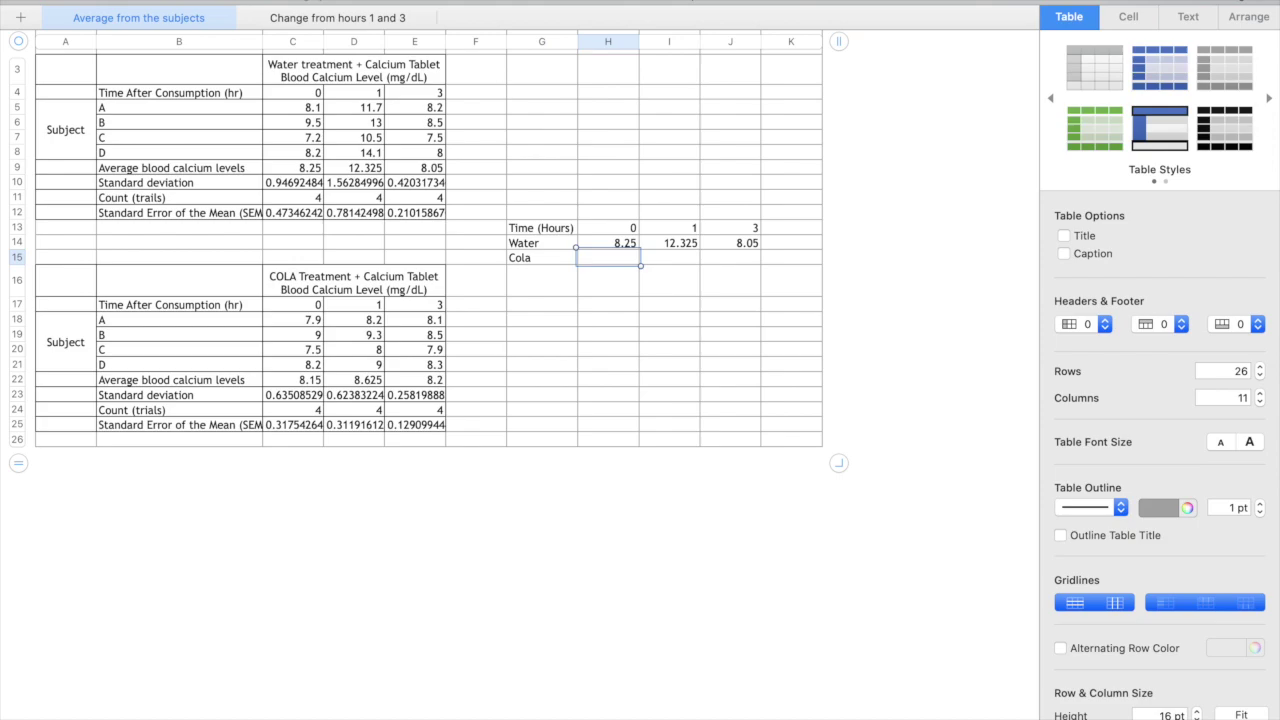
Enter the Cola averages 8.15, 8.625 and 8.2 in row 15.
type("8.15")
key("Tab")
type("8.625")
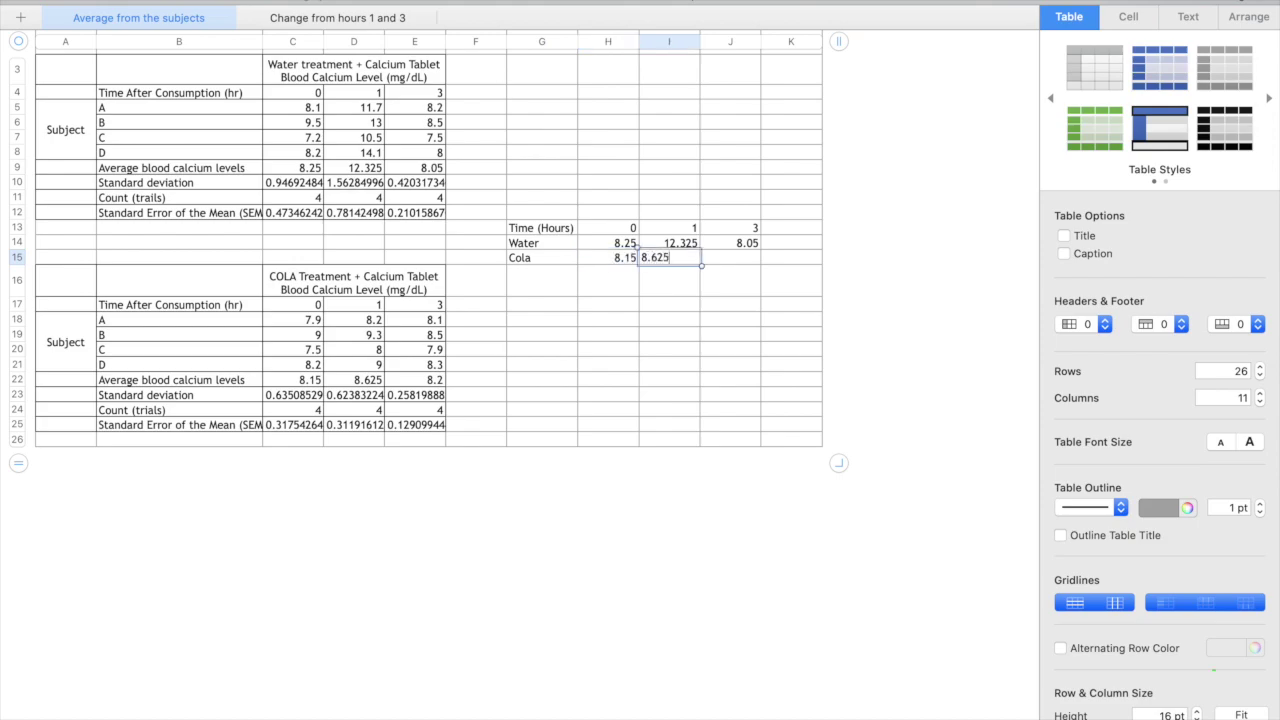
key("Tab")
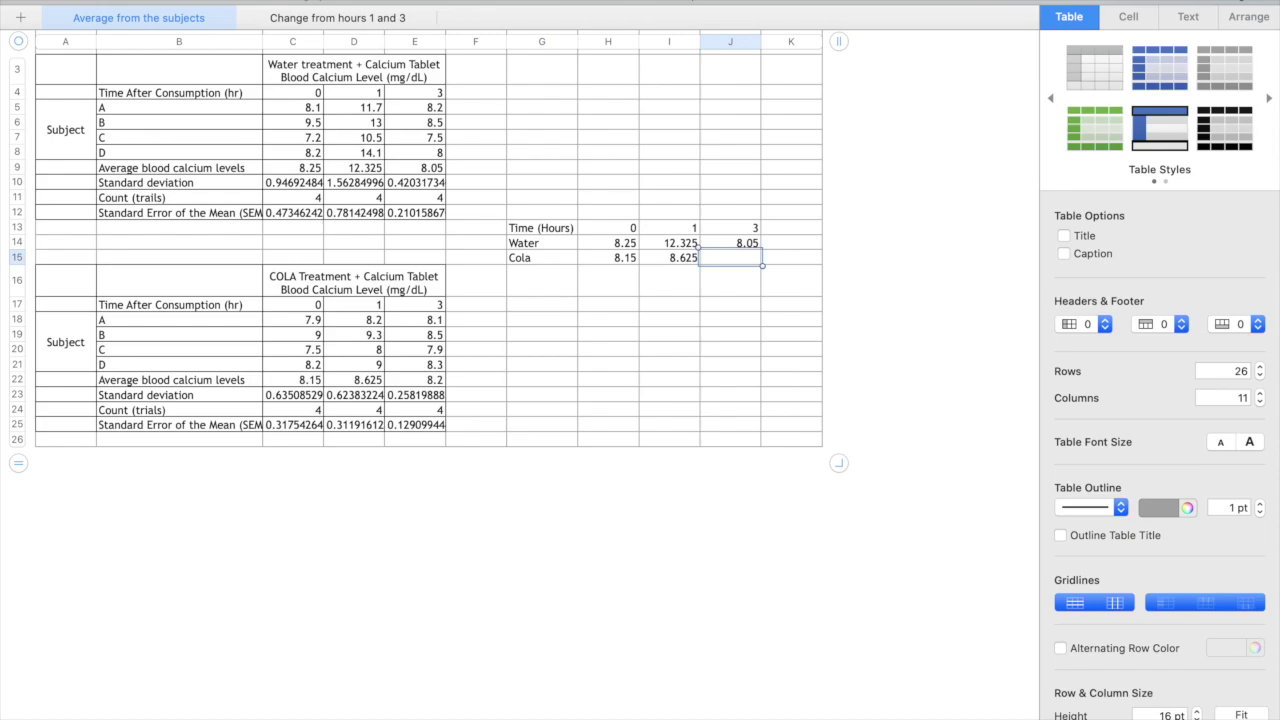
type("8.2")
key("Return")
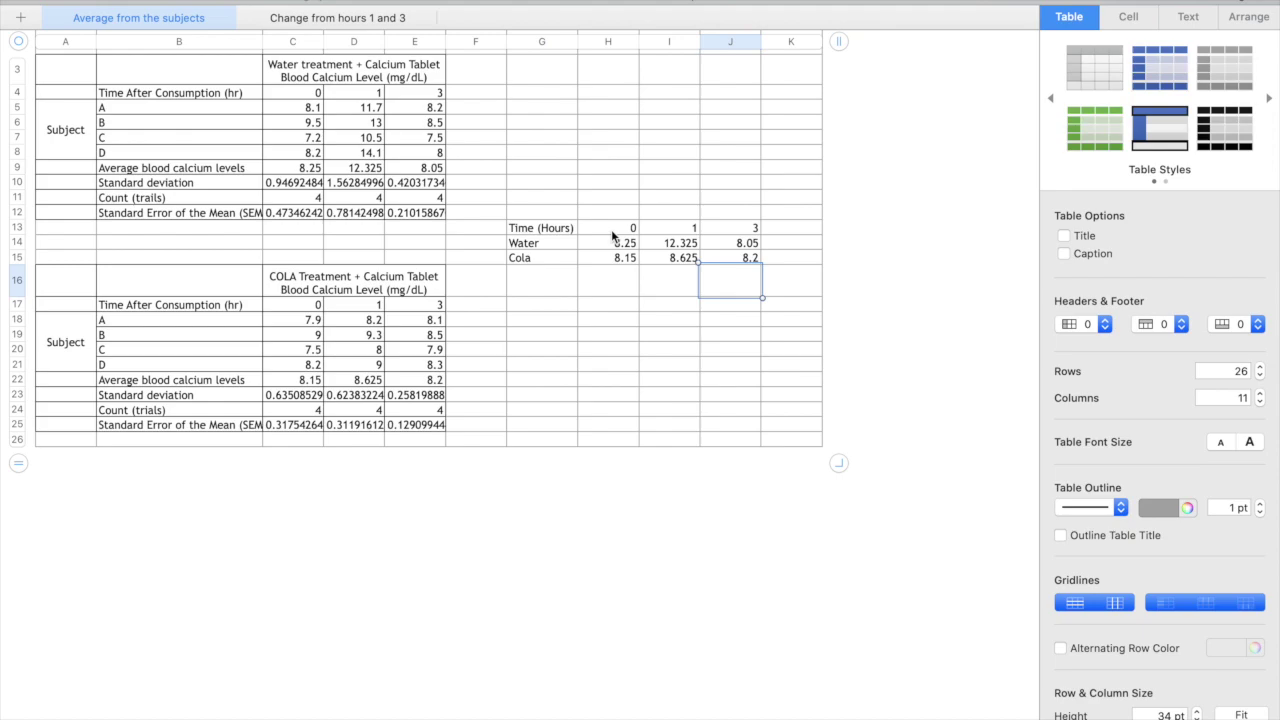
left_click_drag(612, 228, 721, 259)
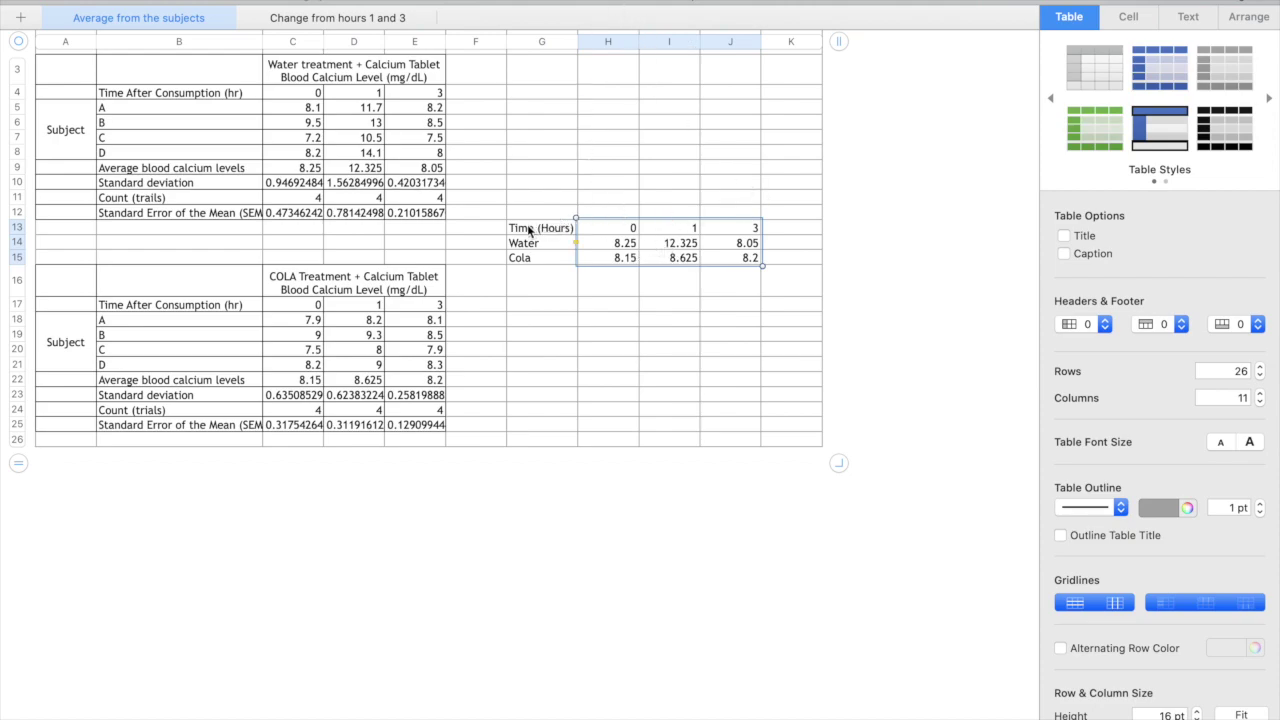
Select H13:J15, the time points 0, 1, 3 with the Water and Cola averages.
left_click_drag(527, 229, 724, 263)
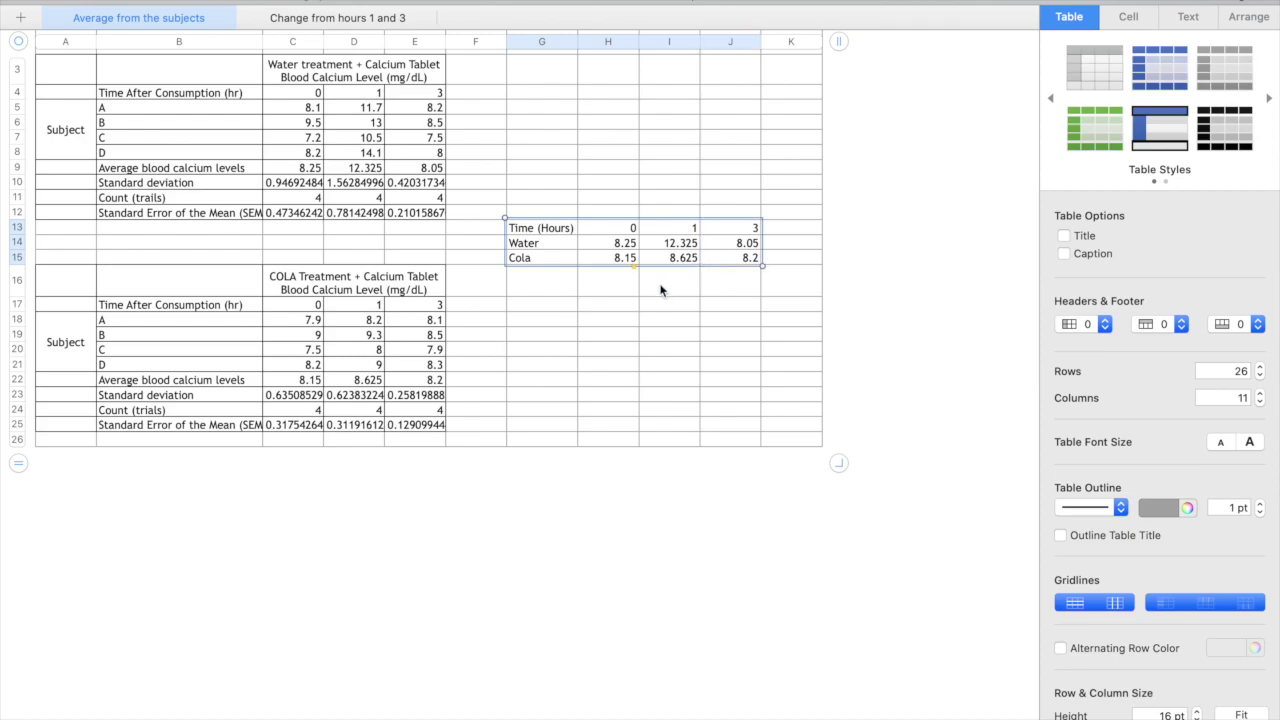
left_click(660, 290)
left_click_drag(630, 228, 748, 262)
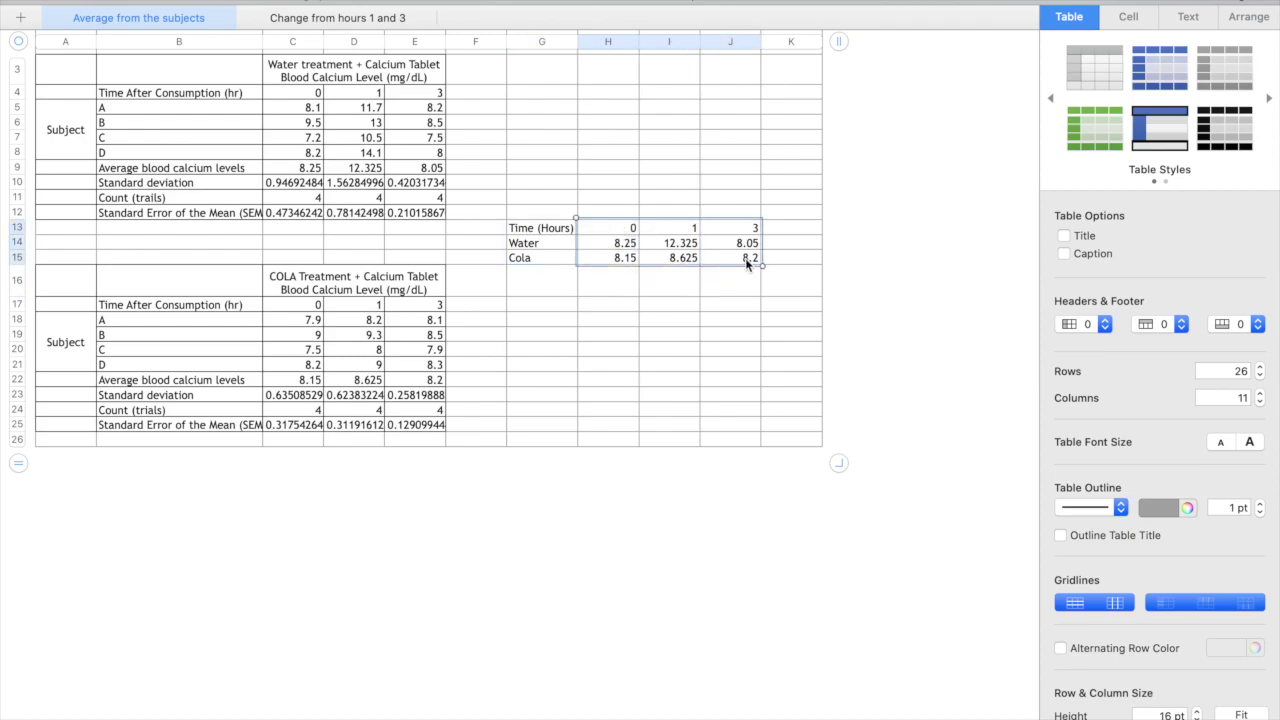
Insert a 2D Scatter chart from the selection and move it below the summary table.
left_click(603, 3)
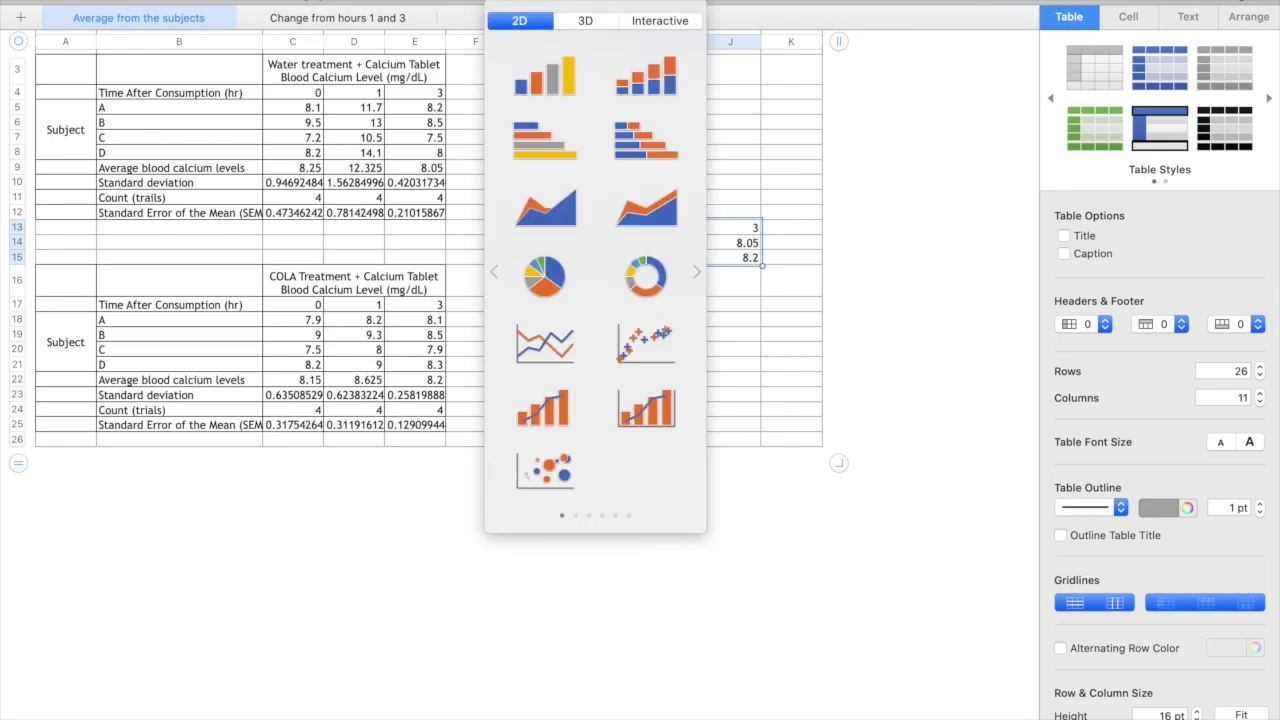
left_click(652, 350)
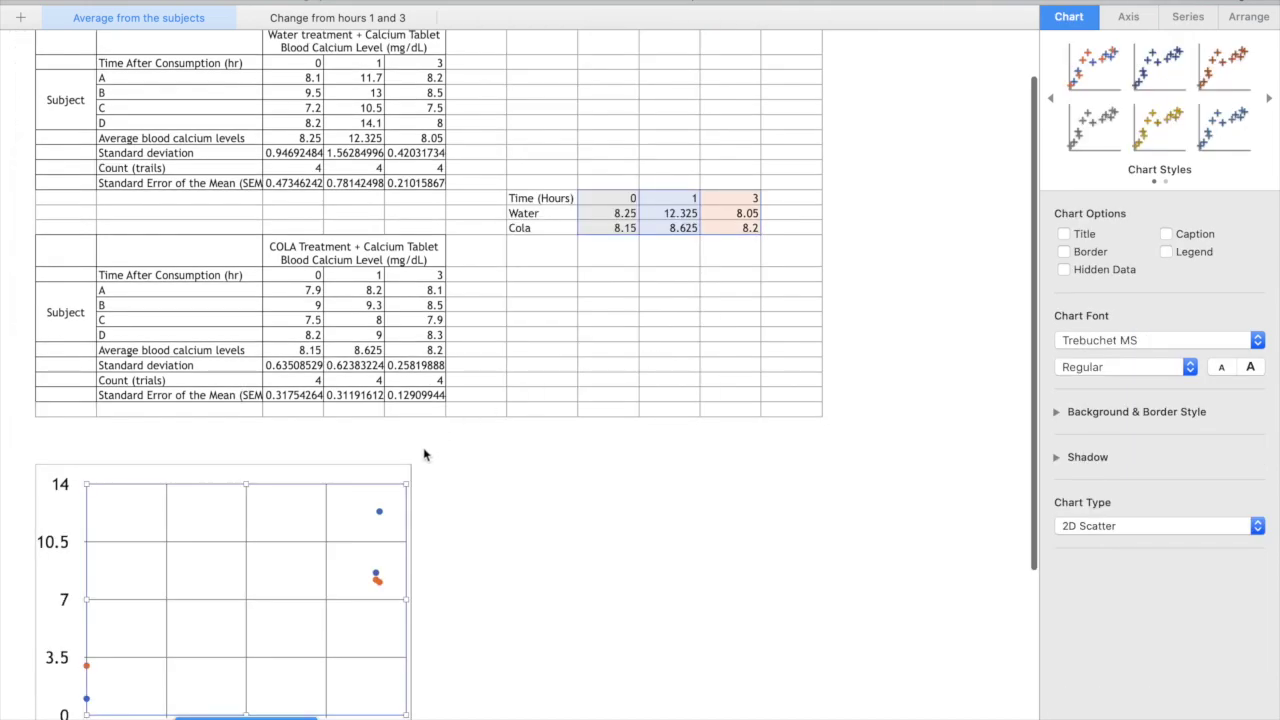
left_click_drag(357, 514, 865, 370)
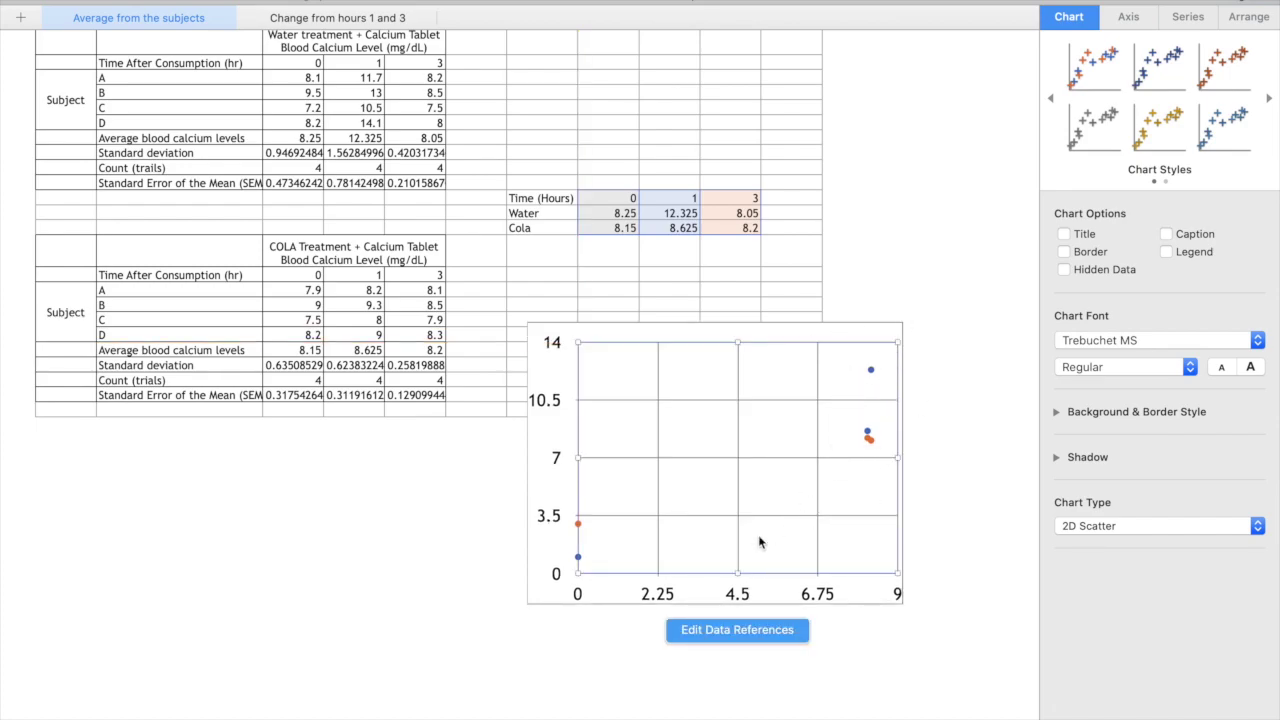
left_click(721, 630)
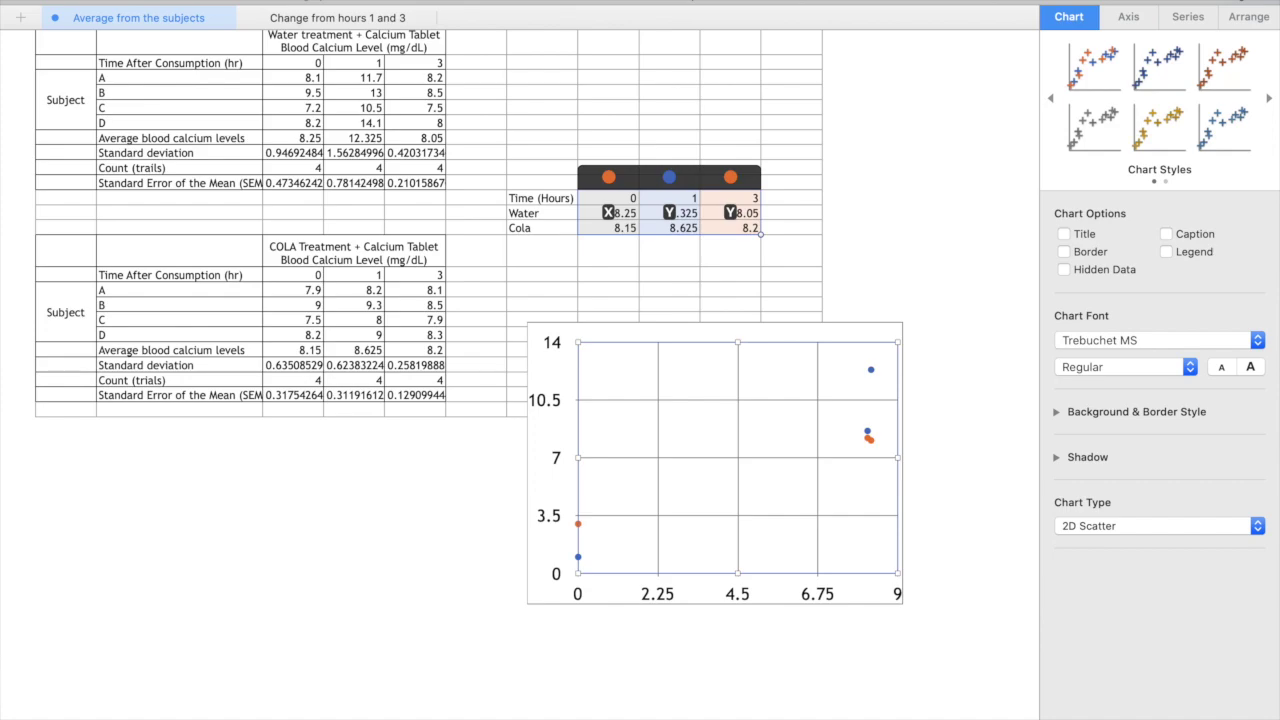
Set the chart to Plot Rows as Series so Water and Cola become separate series.
left_click(120, 696)
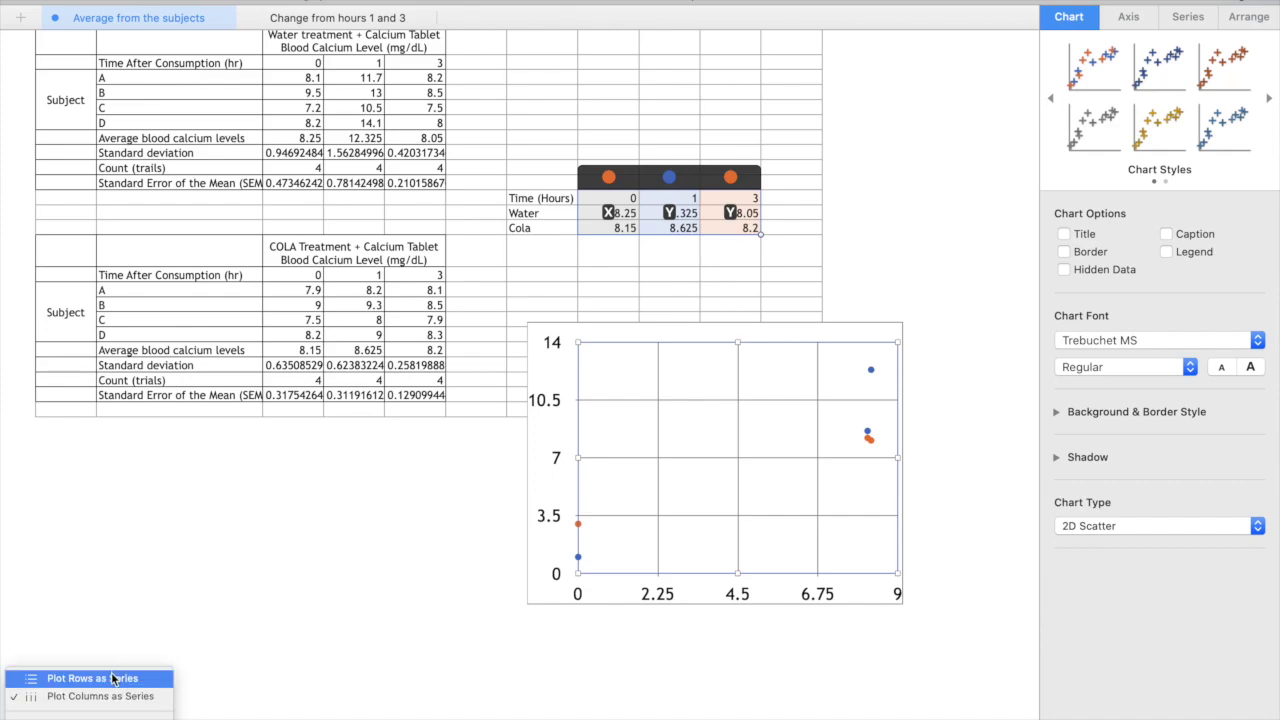
left_click(113, 679)
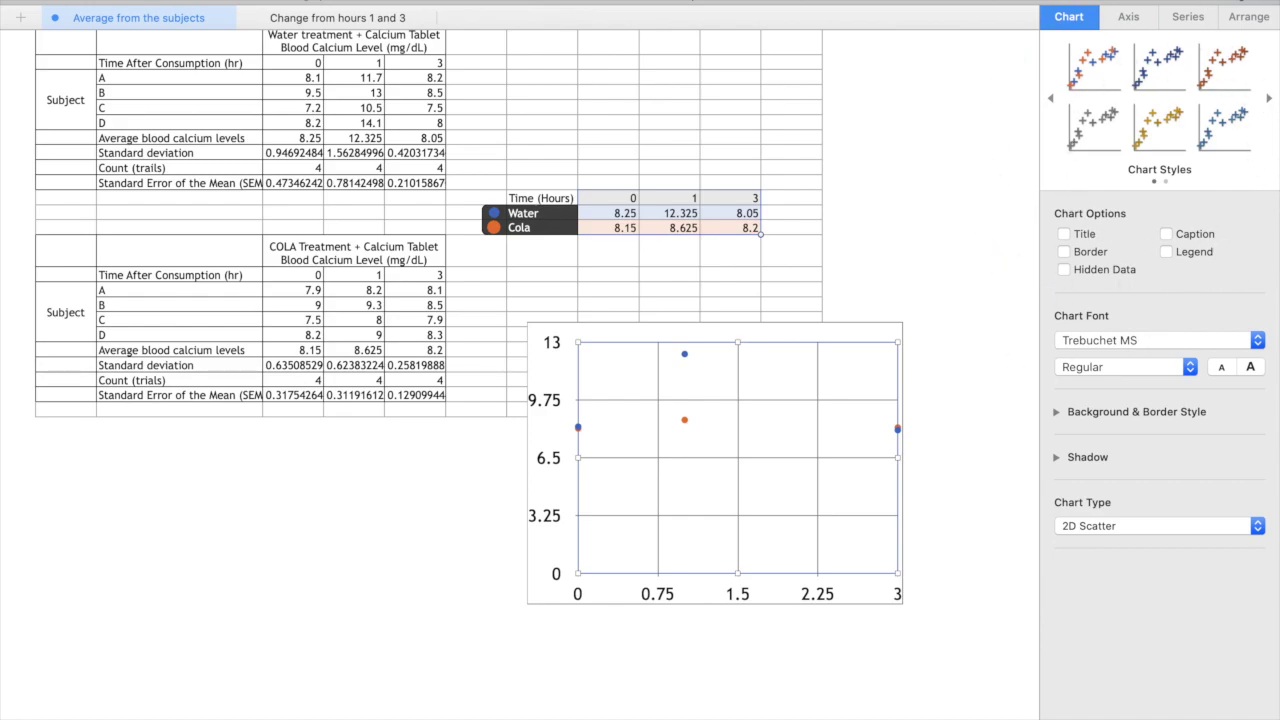
mouse_move(1134, 2)
left_click(1166, 251)
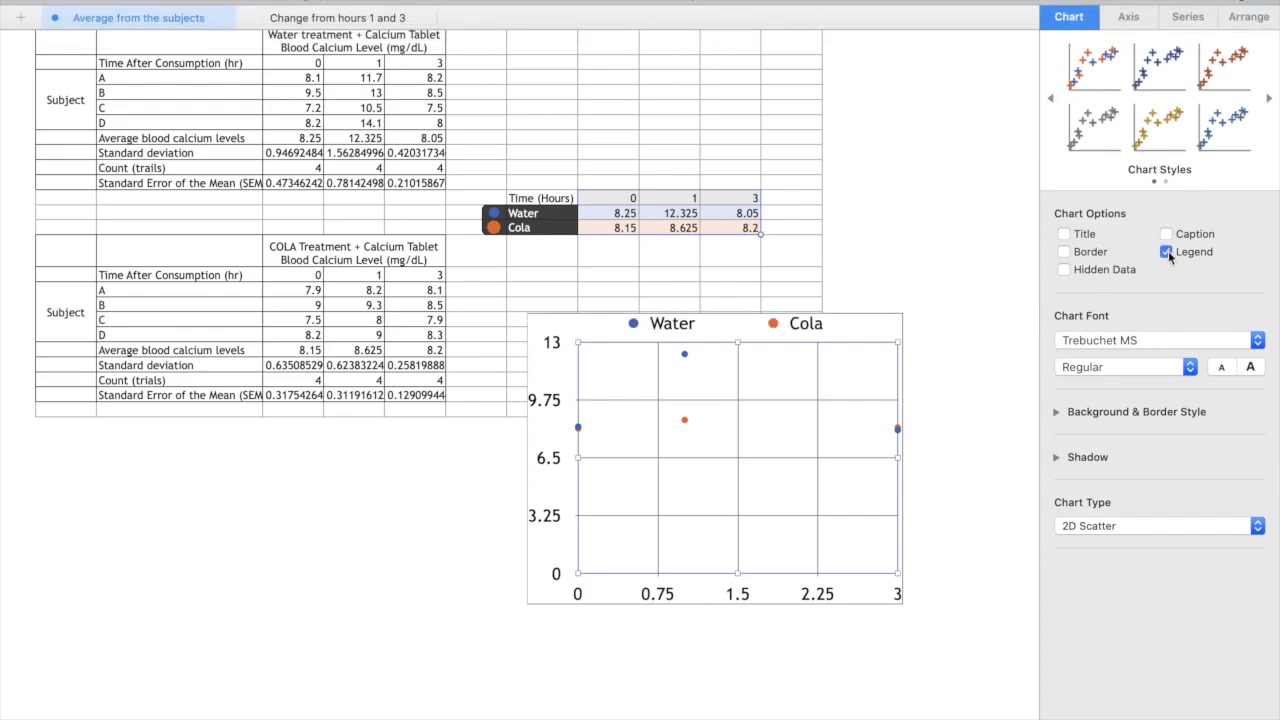
left_click(866, 330)
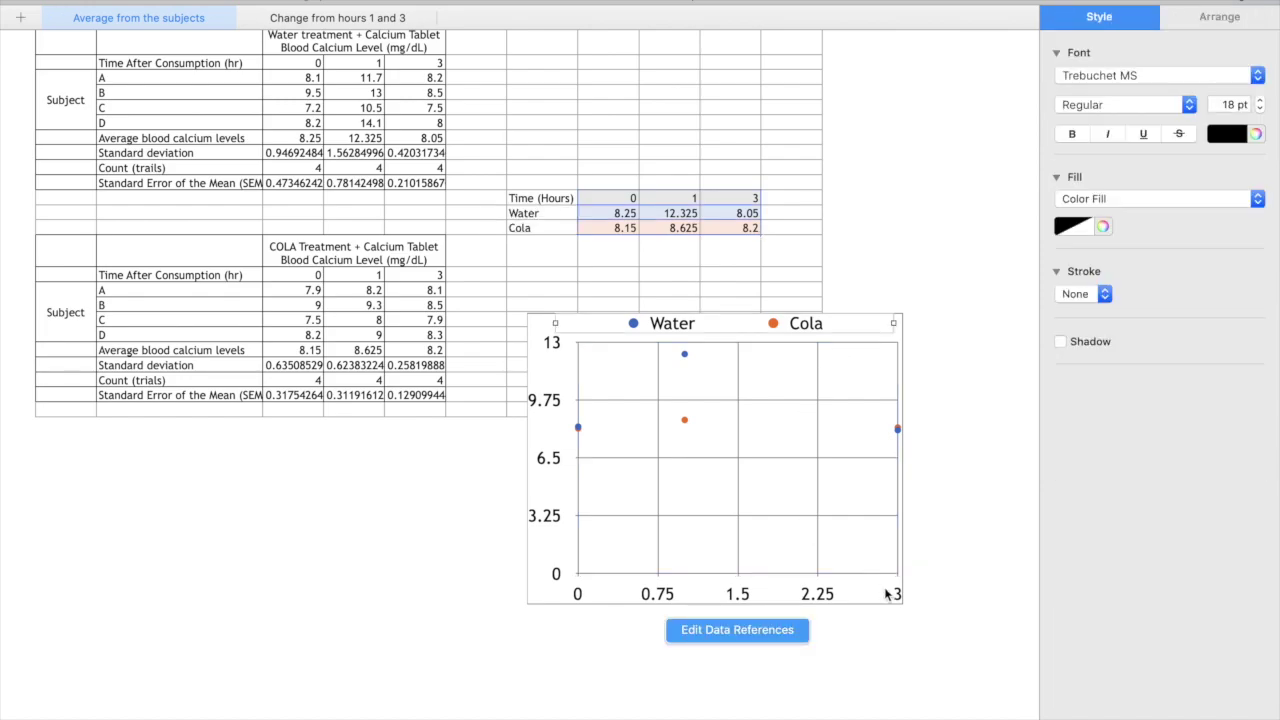
left_click(917, 332)
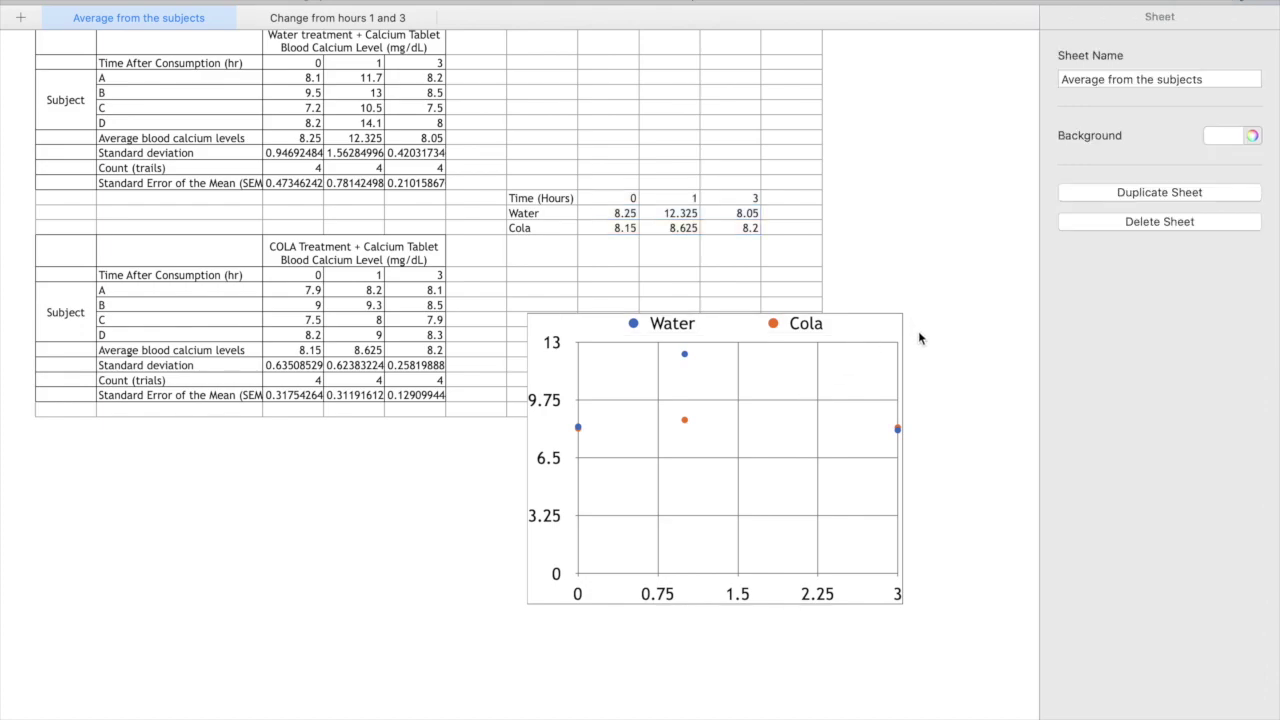
Give the Water series Positive and Negative Y-axis error bars using custom values.
left_click(685, 360)
left_click(685, 357)
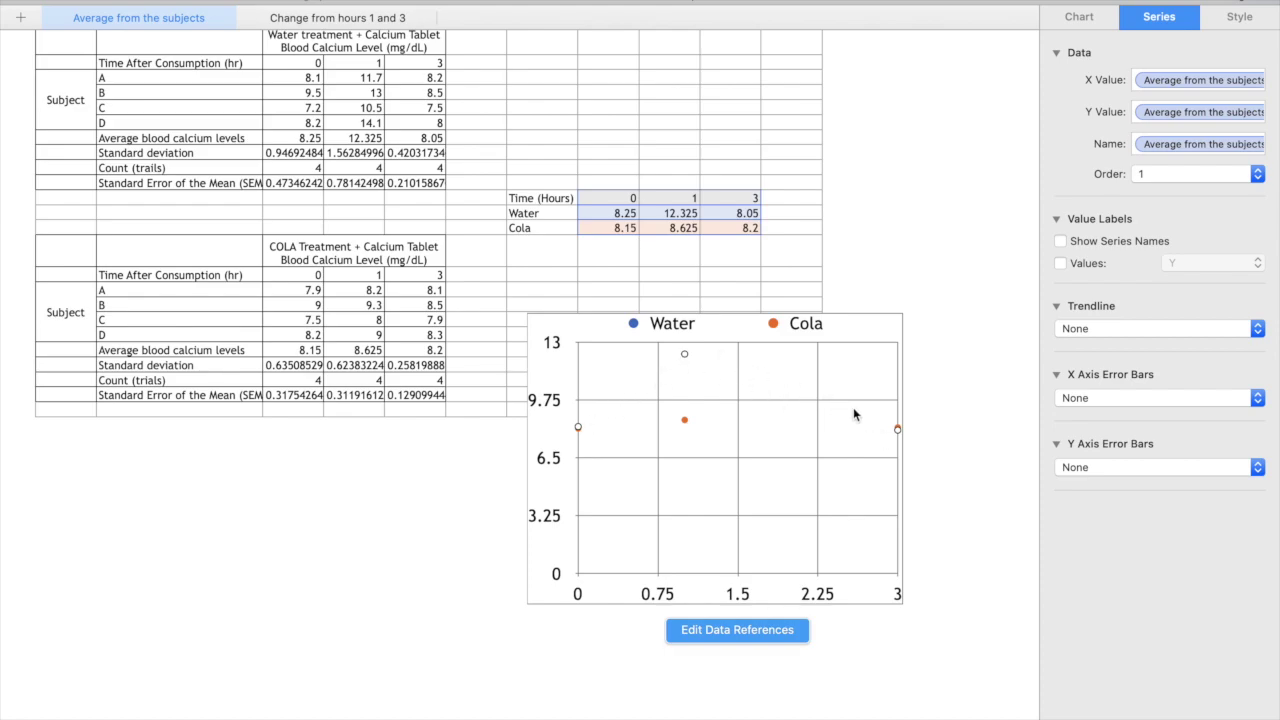
left_click(1163, 467)
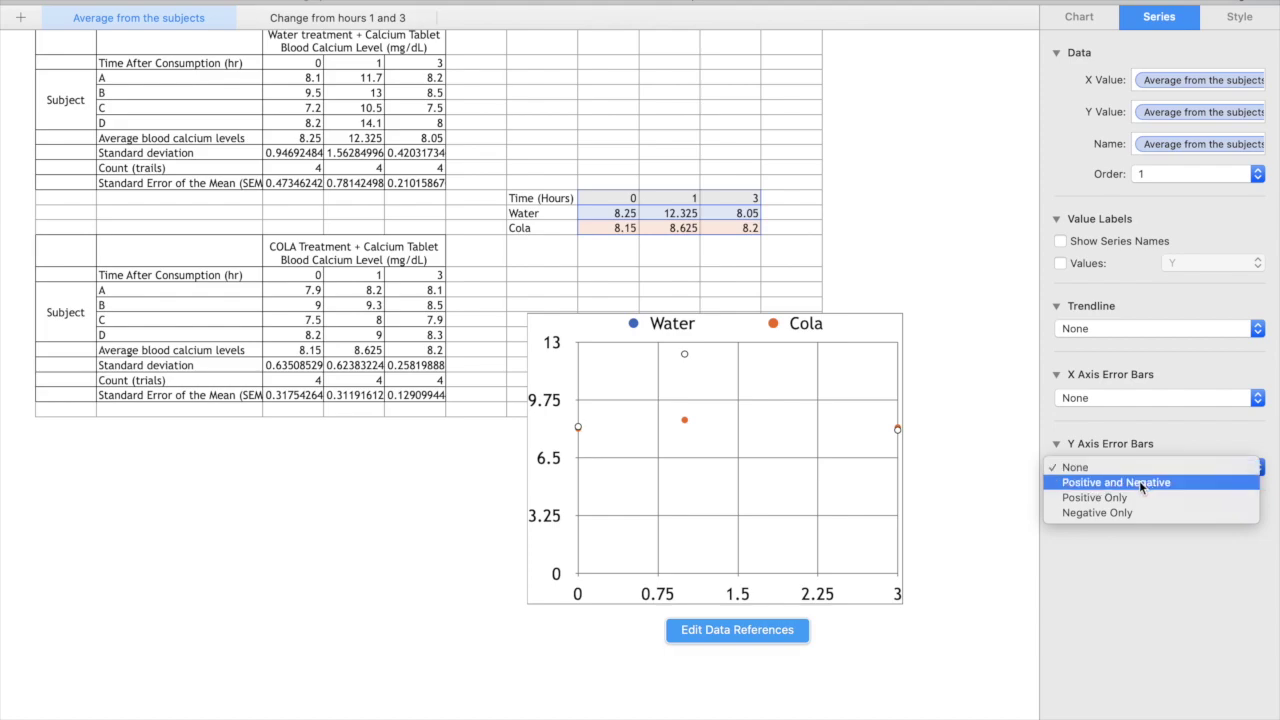
left_click(1140, 484)
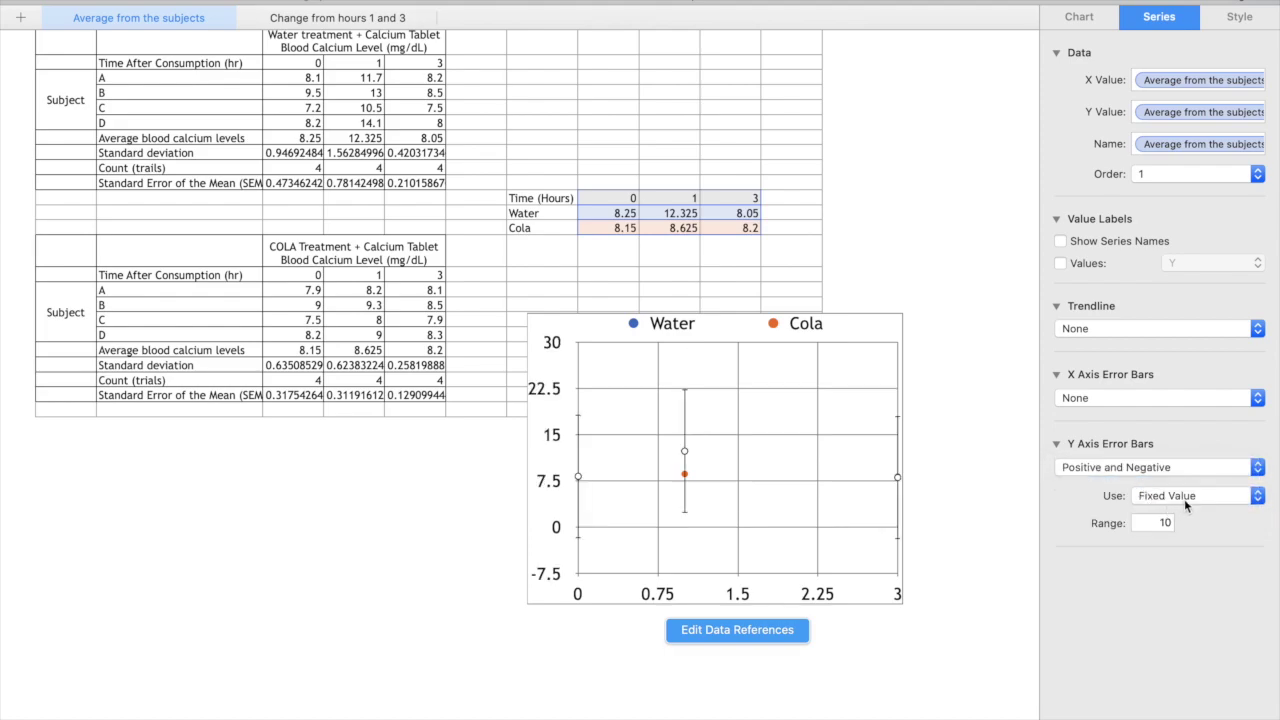
left_click(1185, 497)
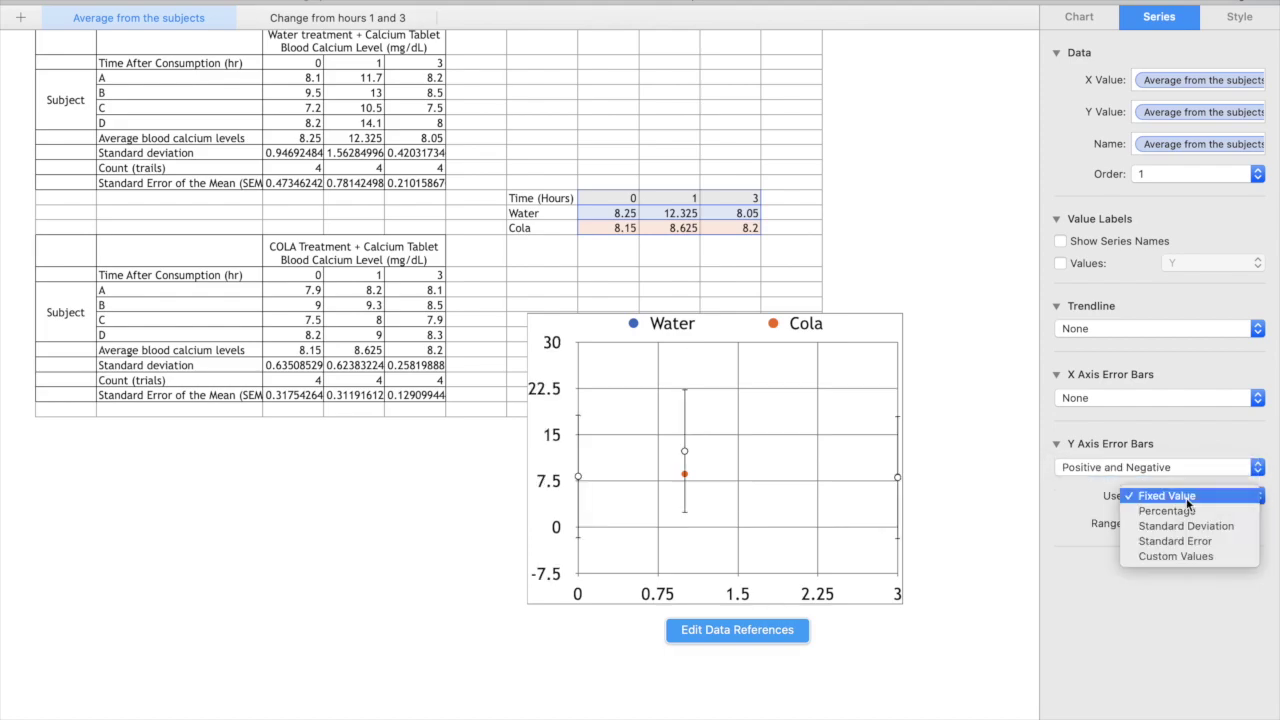
left_click(1176, 556)
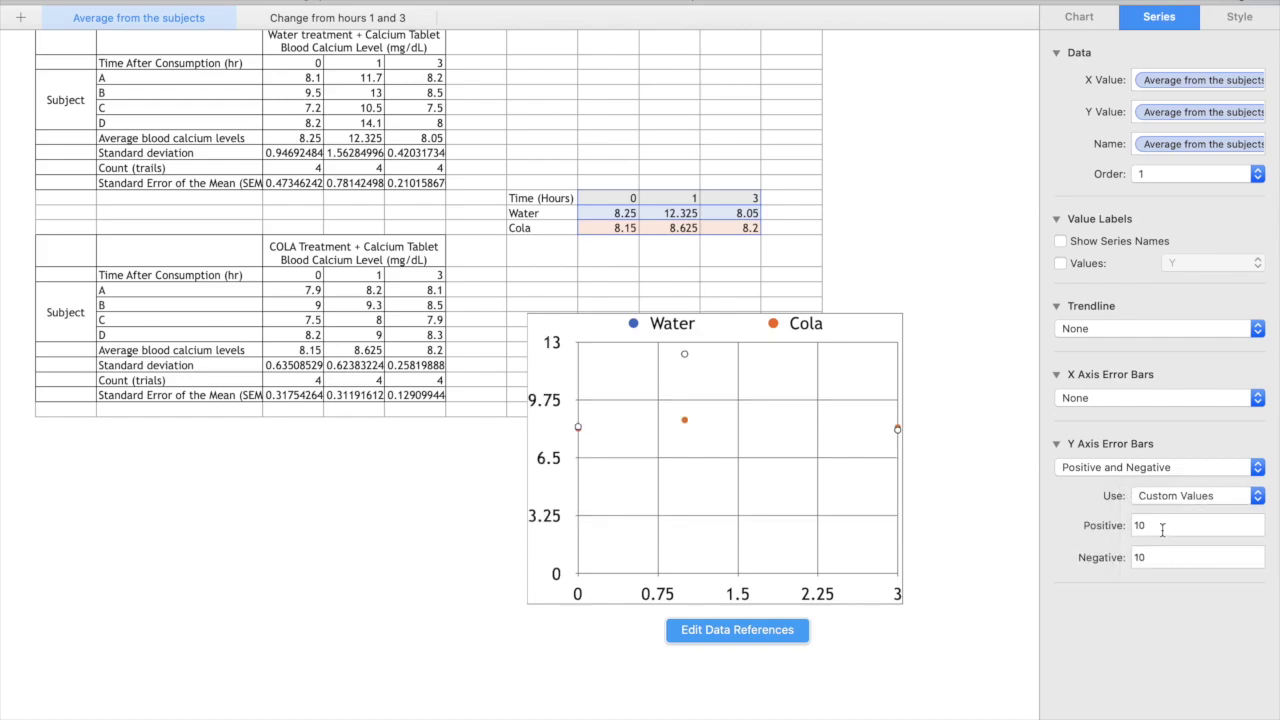
Set the Water error bars' positive and negative values to C12:E12.
left_click(1163, 526)
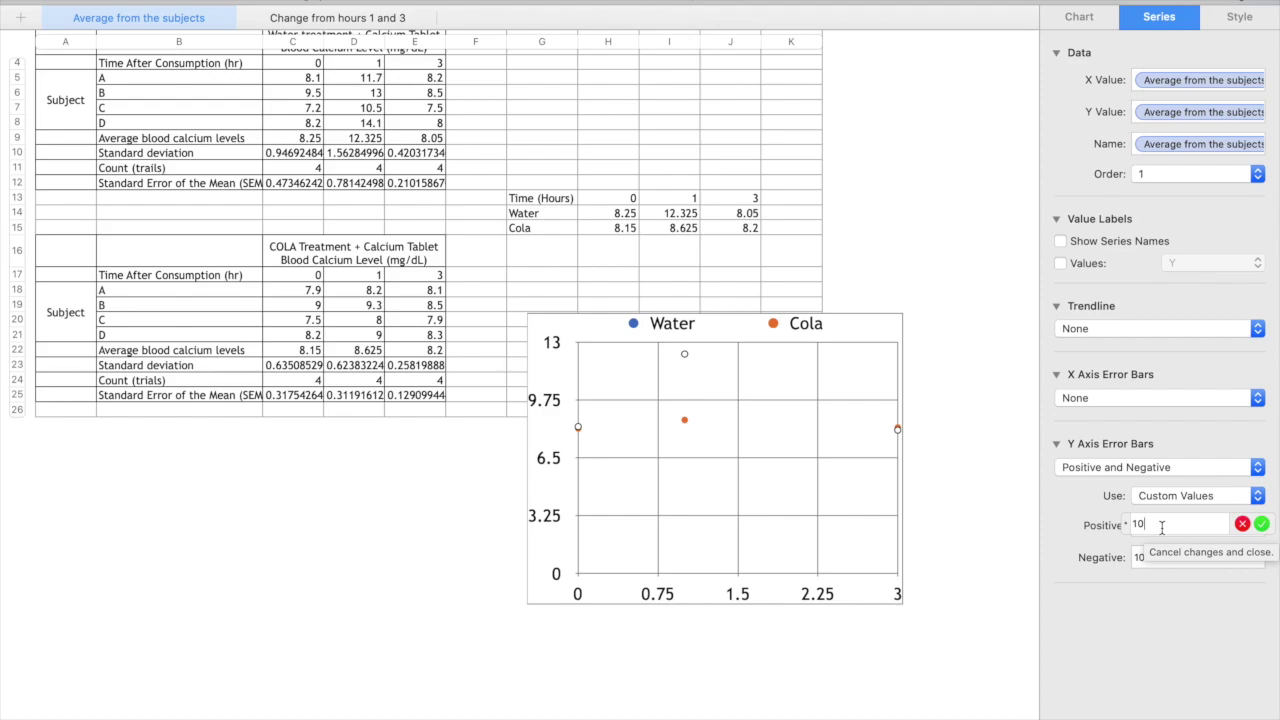
key("BackSpace")
key("BackSpace")
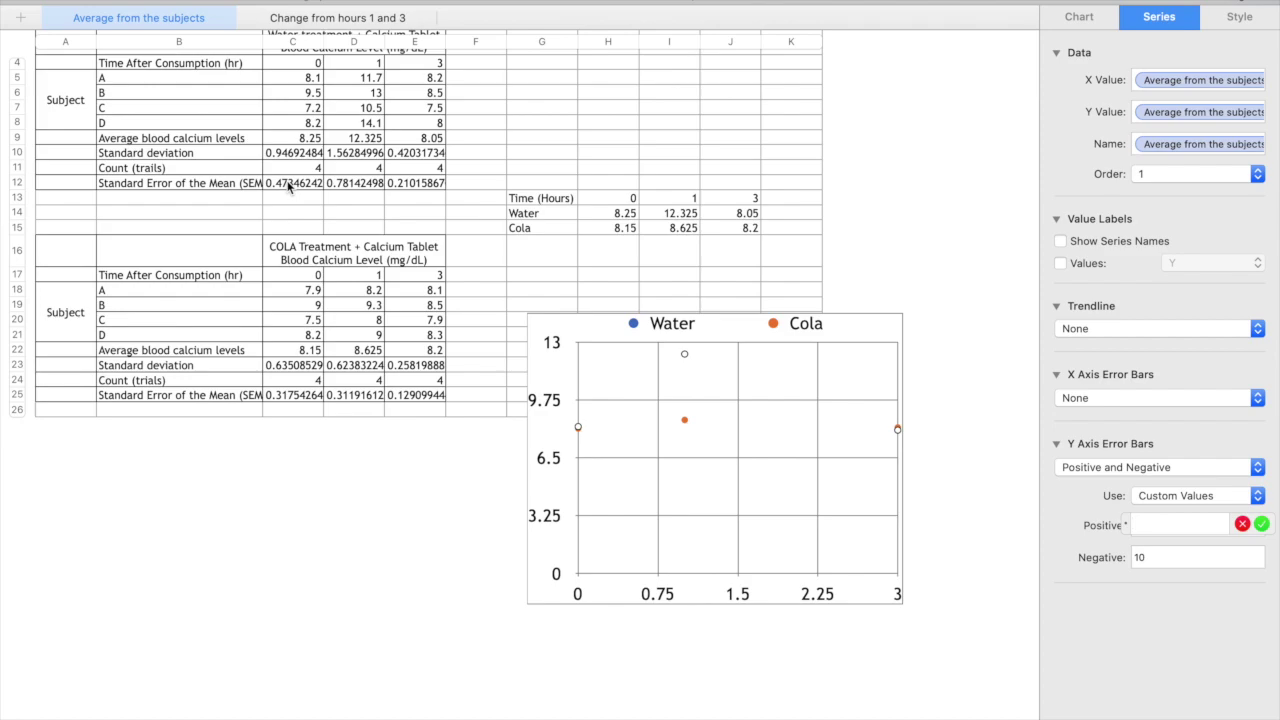
left_click_drag(289, 186, 432, 185)
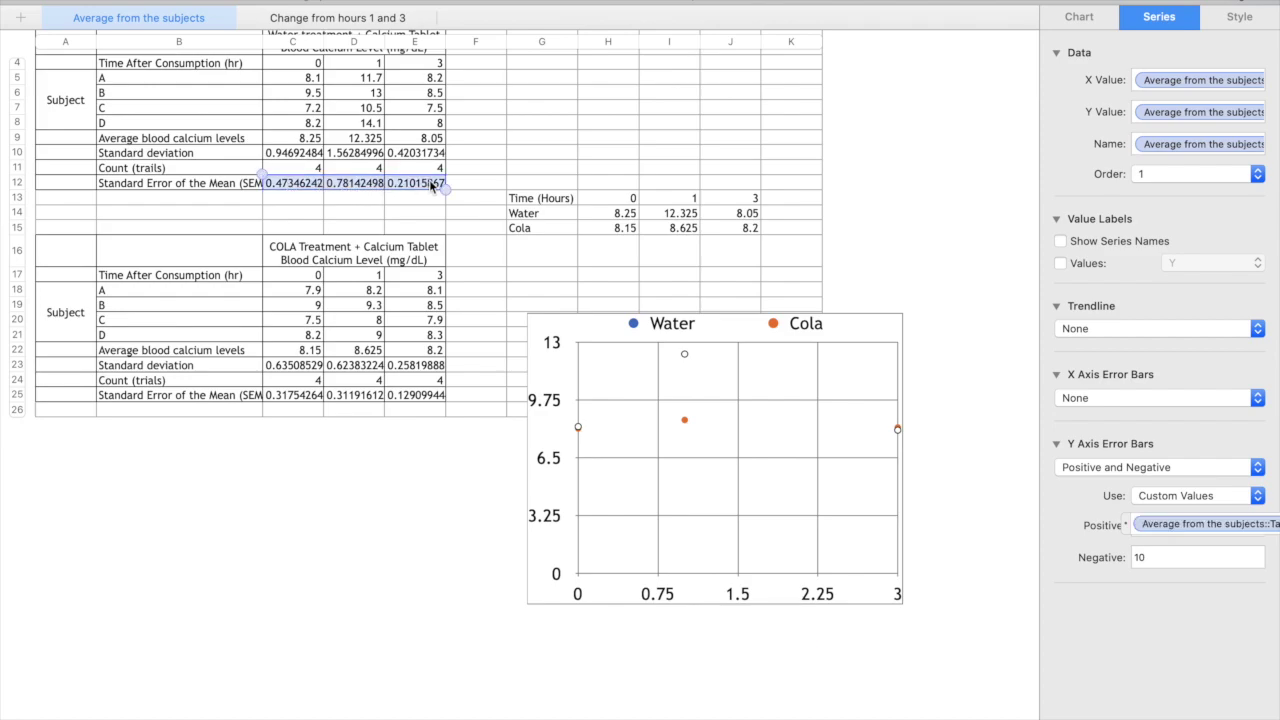
key("Return")
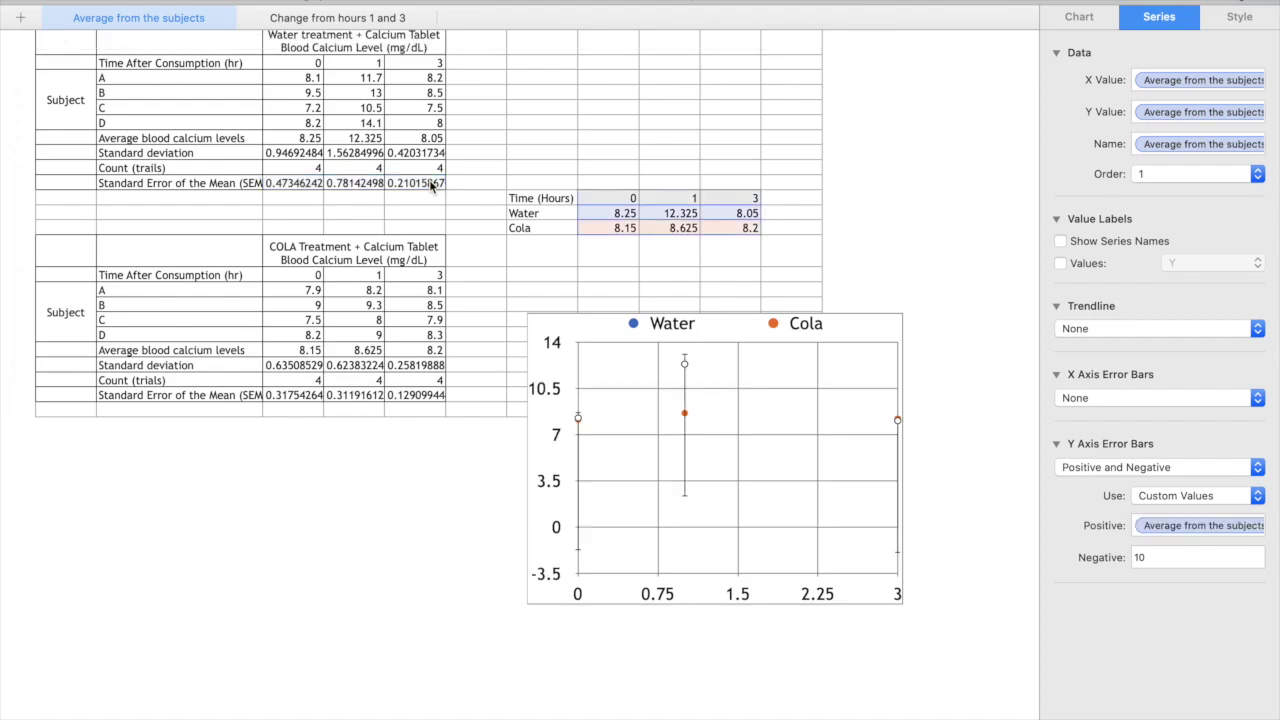
left_click(1144, 557)
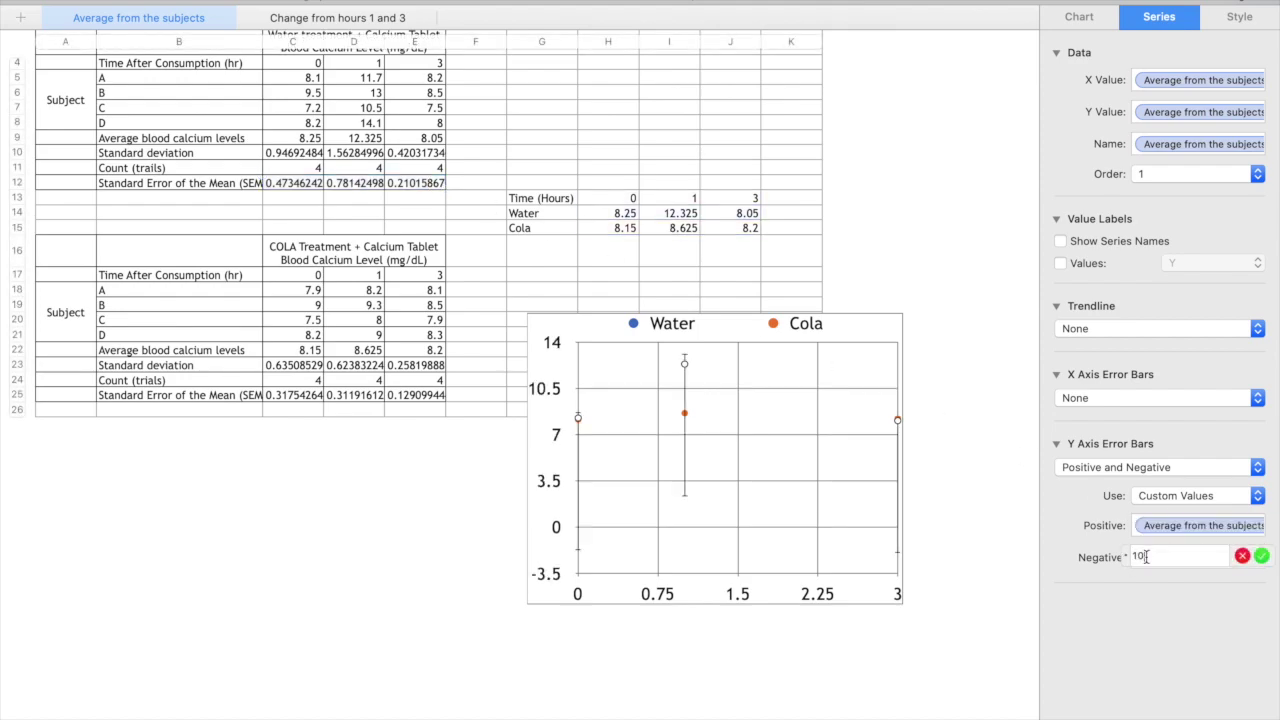
key("BackSpace")
left_click_drag(275, 181, 408, 190)
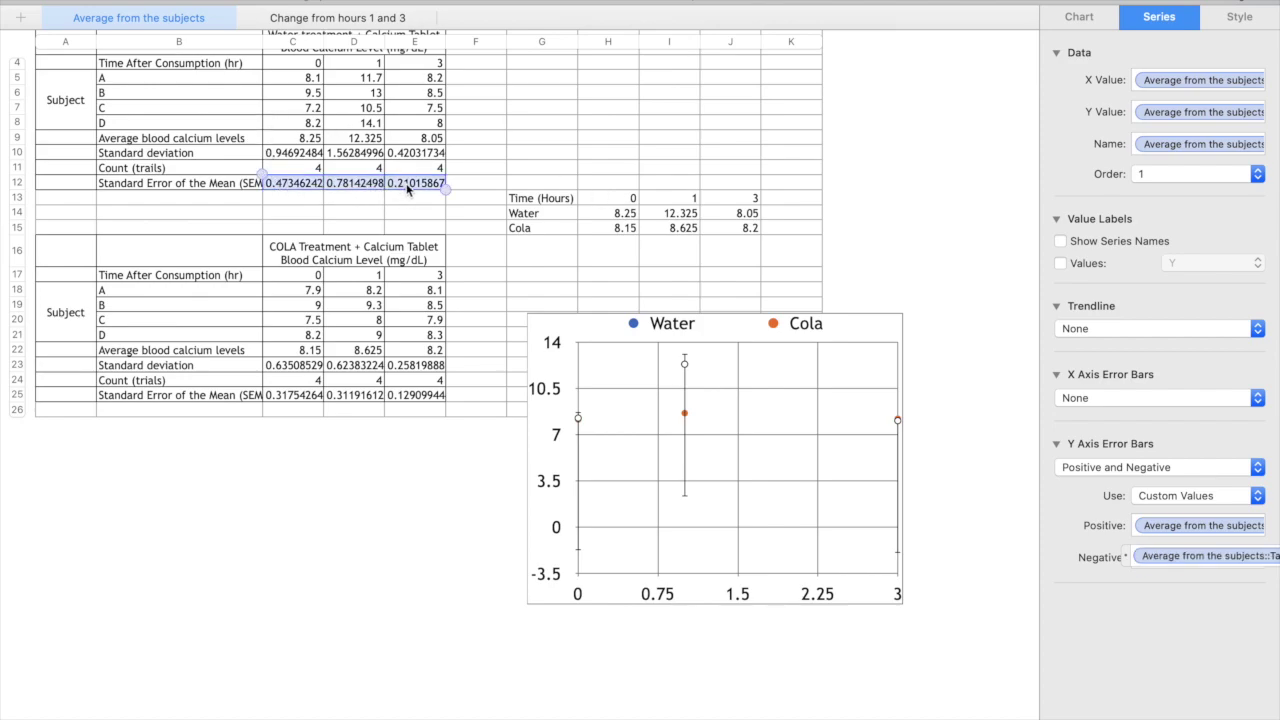
key("Return")
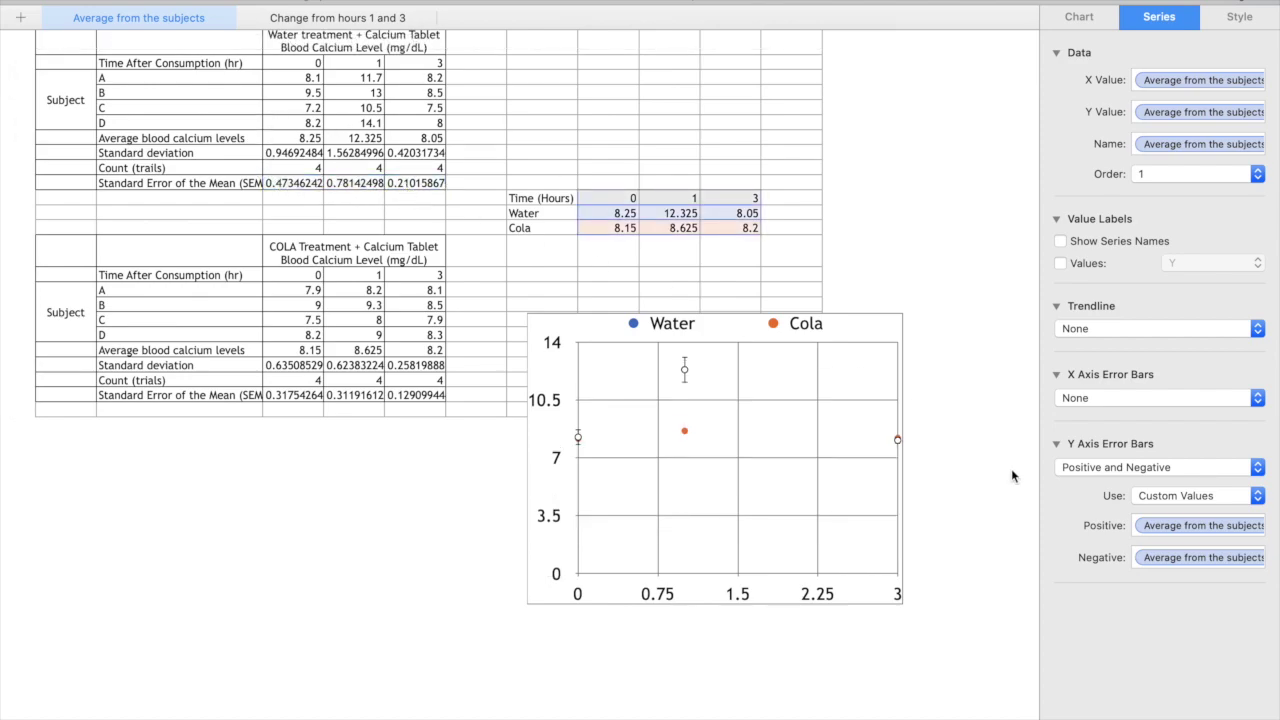
left_click(962, 483)
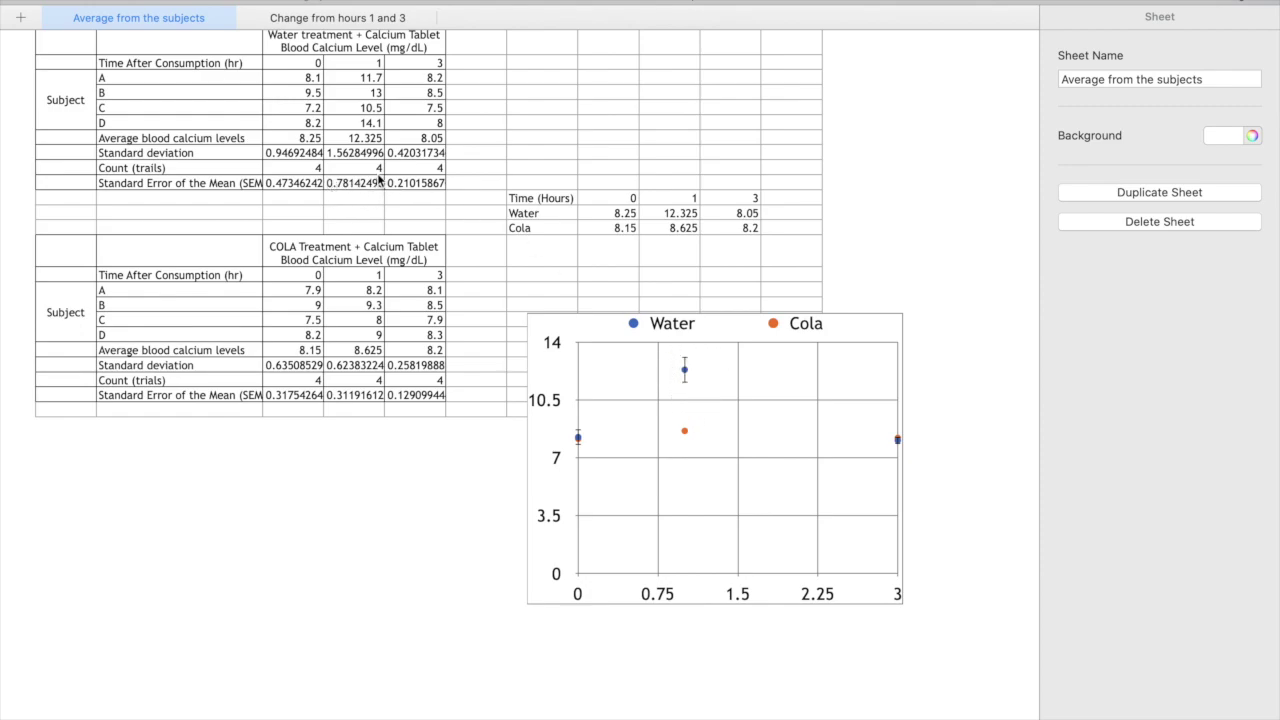
left_click(685, 433)
Give the Cola series Positive and Negative Y-axis error bars using custom values.
left_click(685, 434)
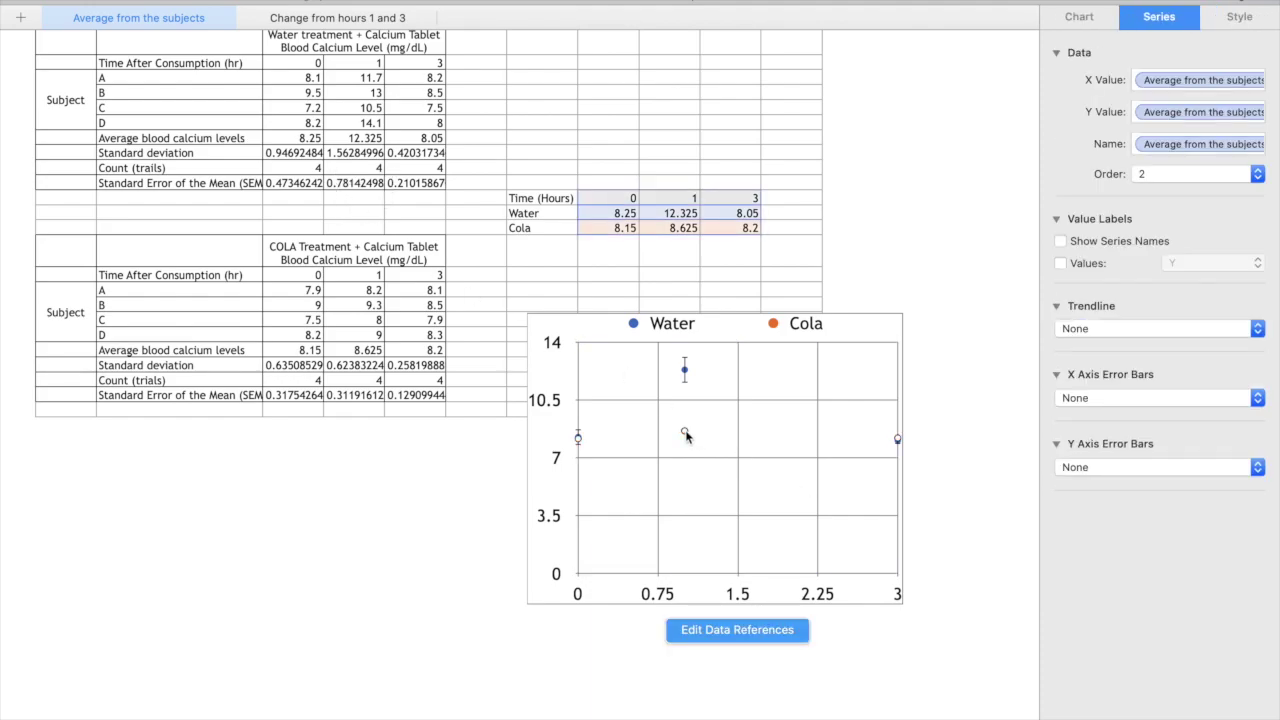
left_click(1212, 472)
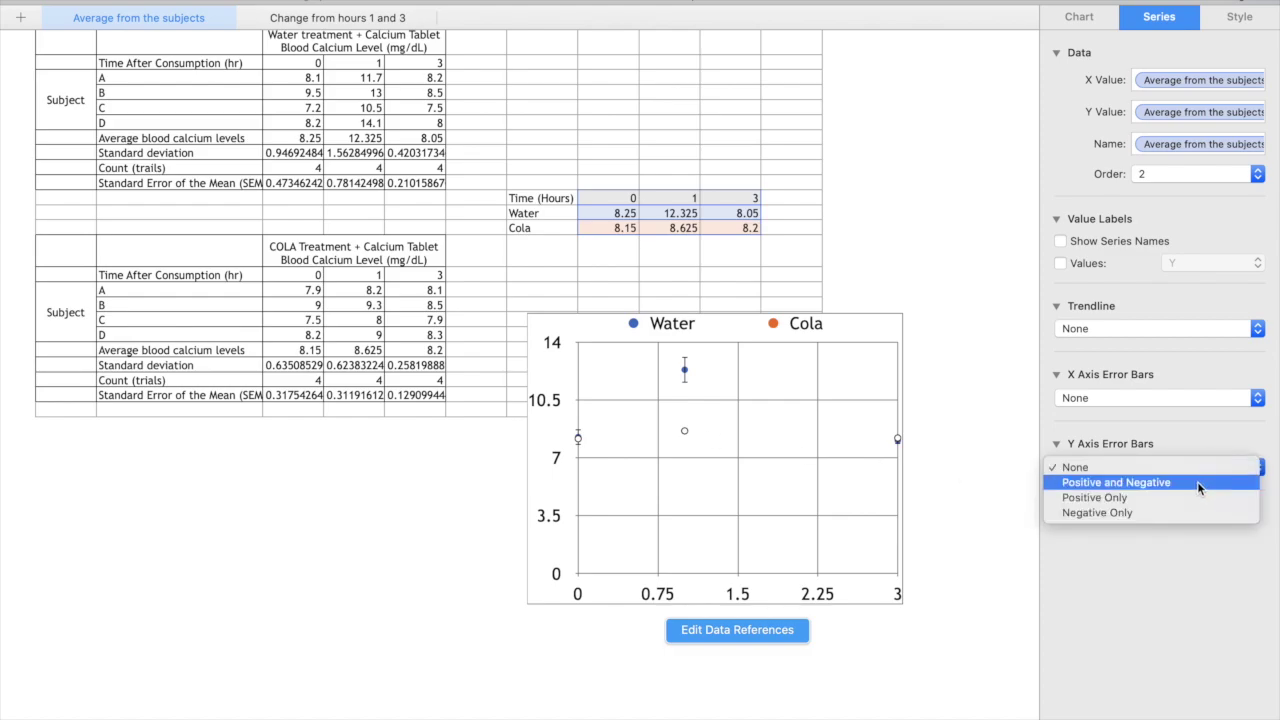
left_click(1197, 481)
left_click(1165, 496)
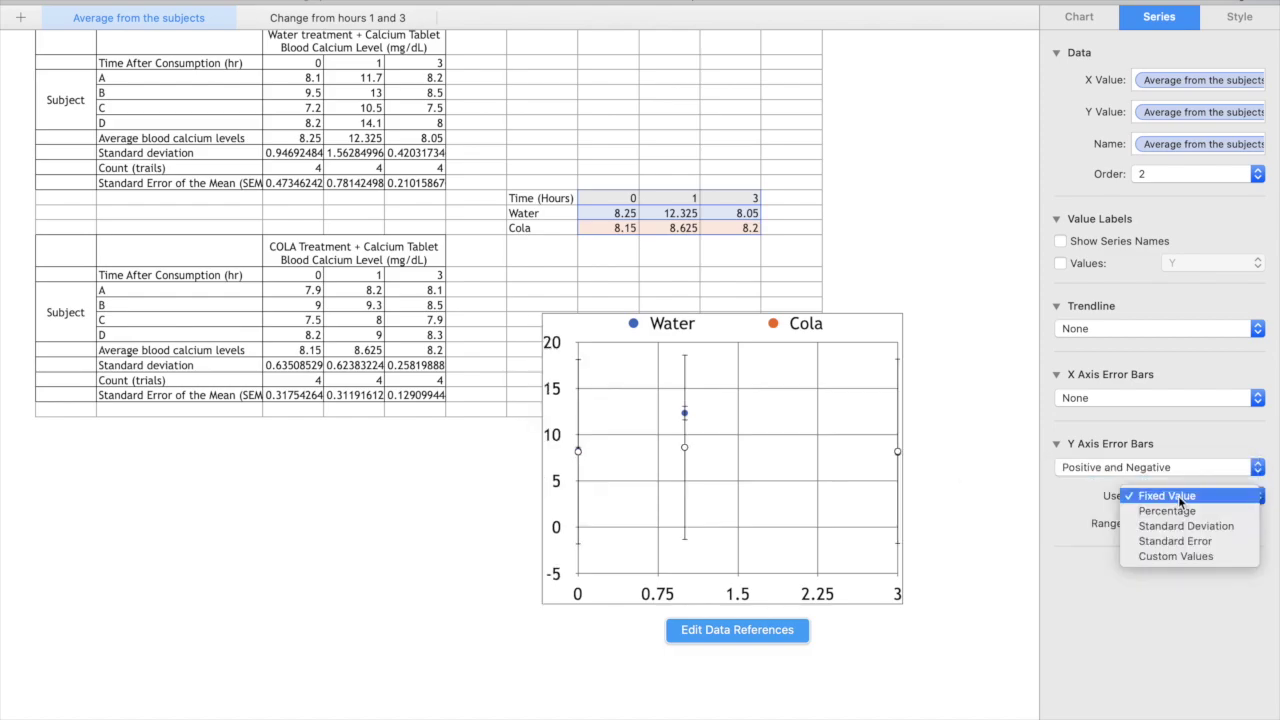
left_click(1184, 560)
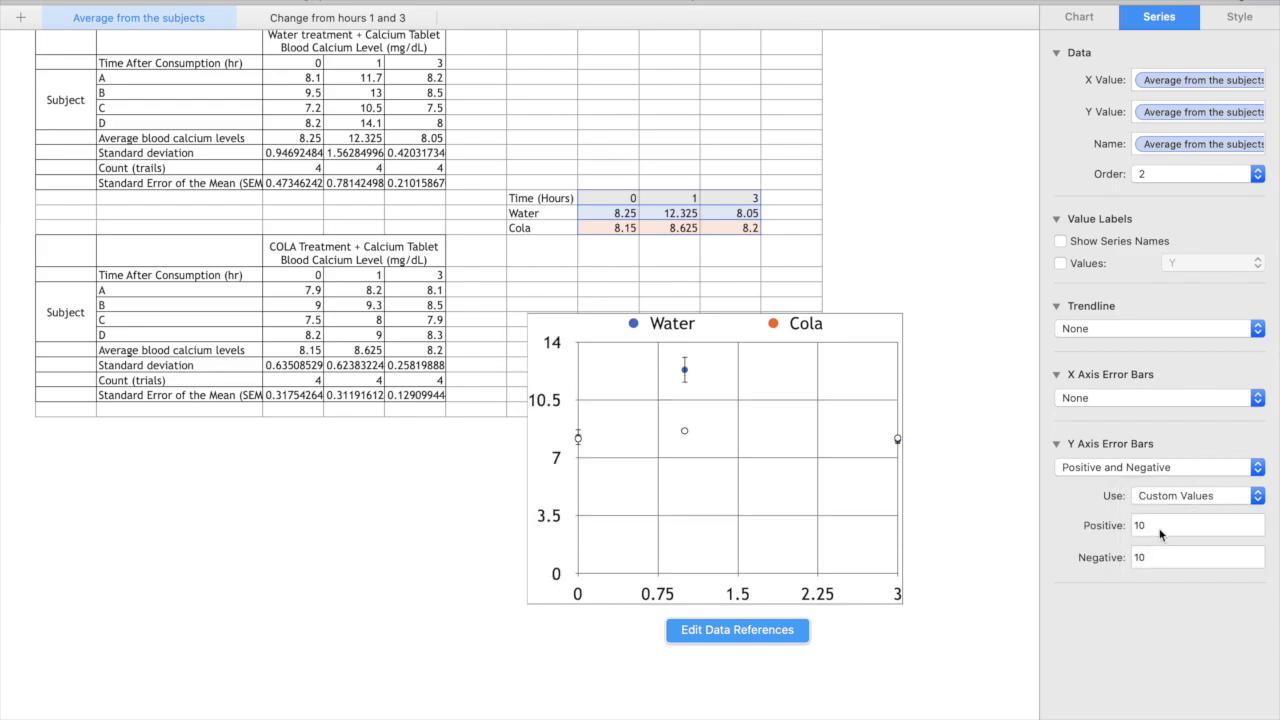
Set the Cola error bars' positive and negative values to C25:E25.
left_click(1160, 525)
key("BackSpace")
key("BackSpace")
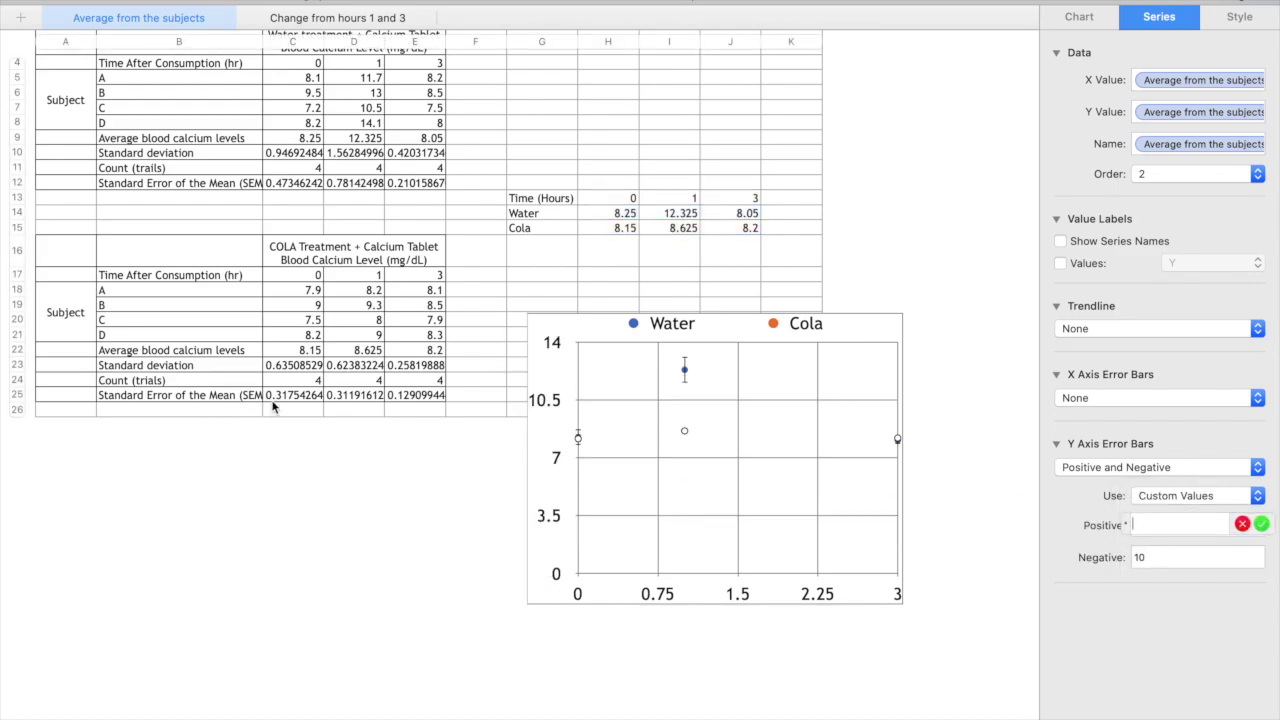
left_click_drag(285, 398, 400, 398)
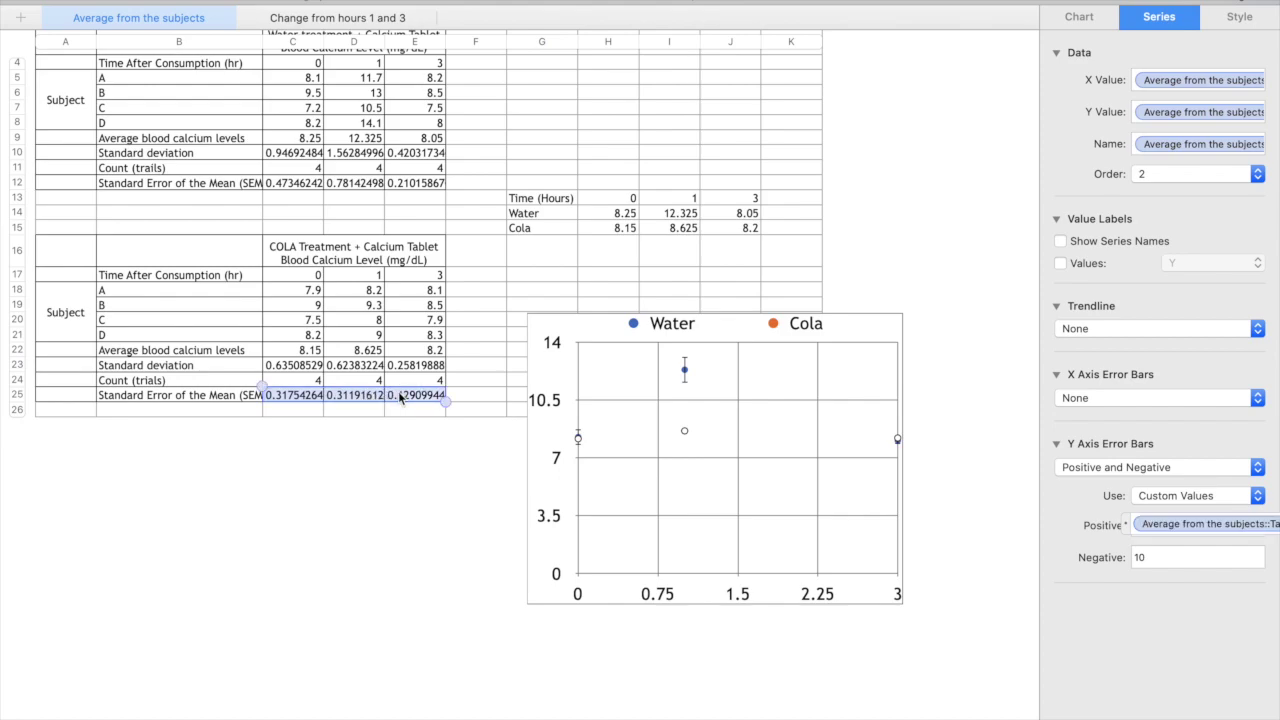
key("Return")
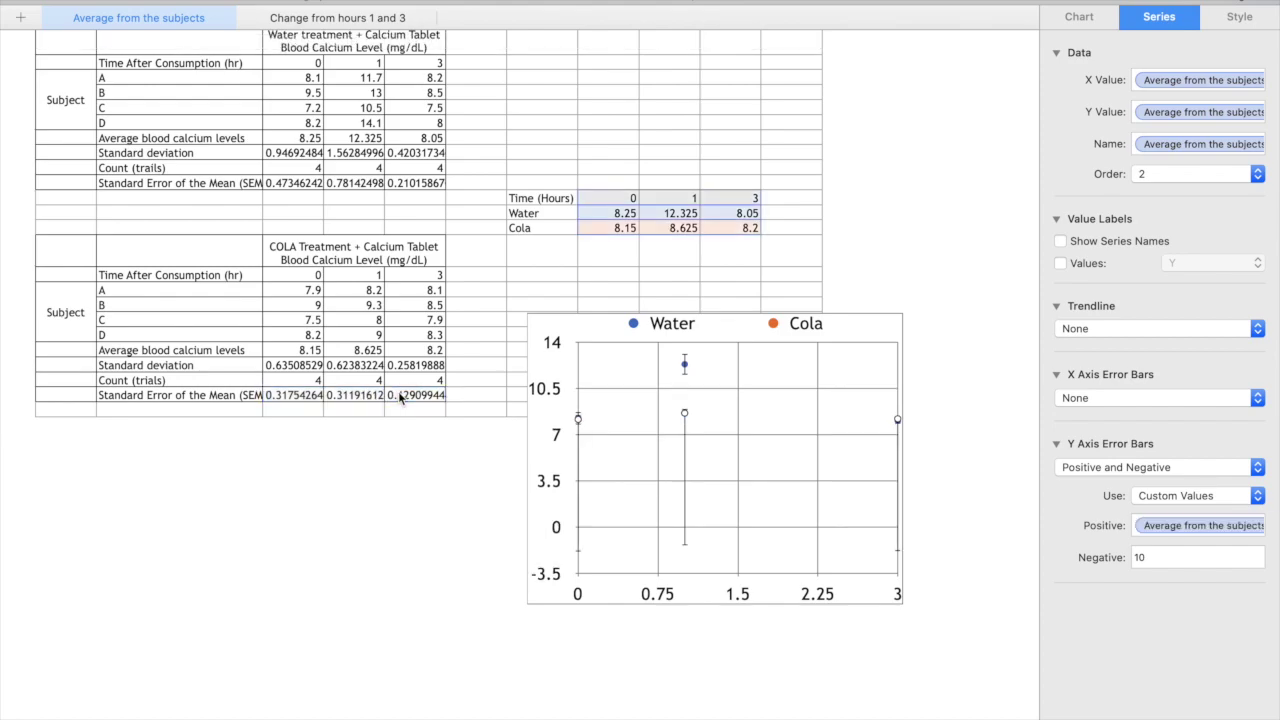
left_click(1155, 556)
key("BackSpace")
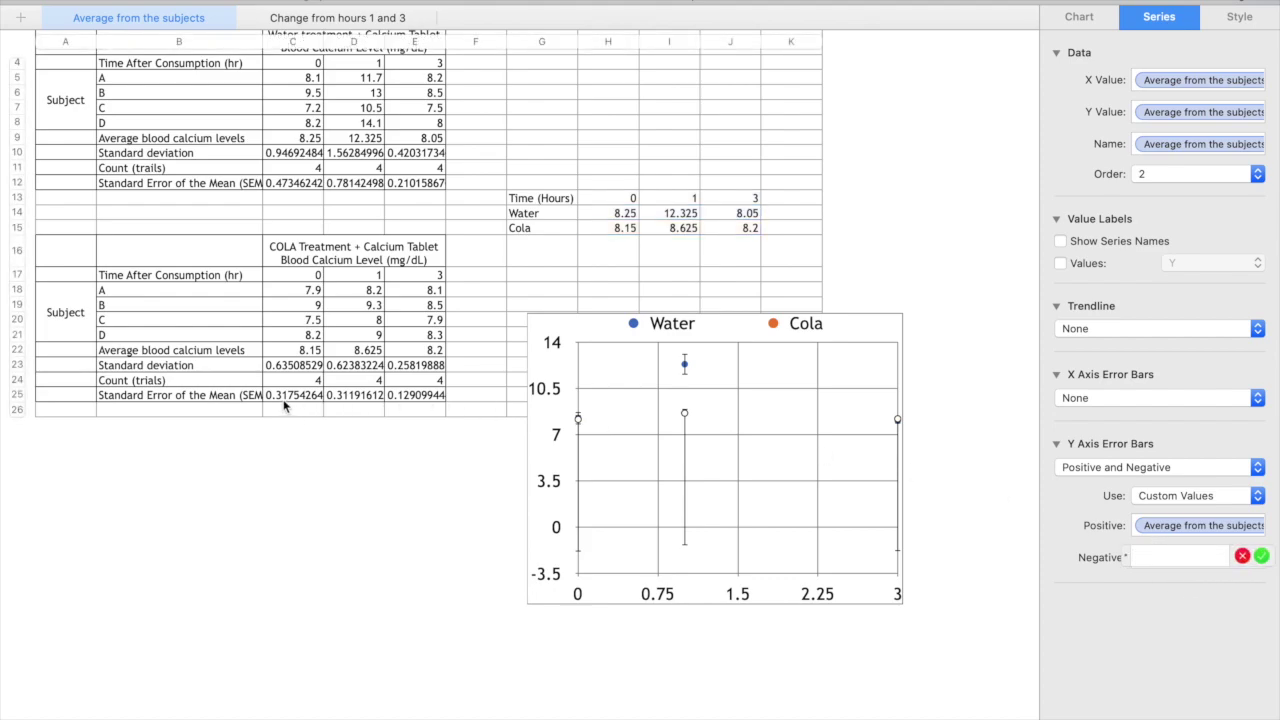
left_click_drag(285, 398, 407, 395)
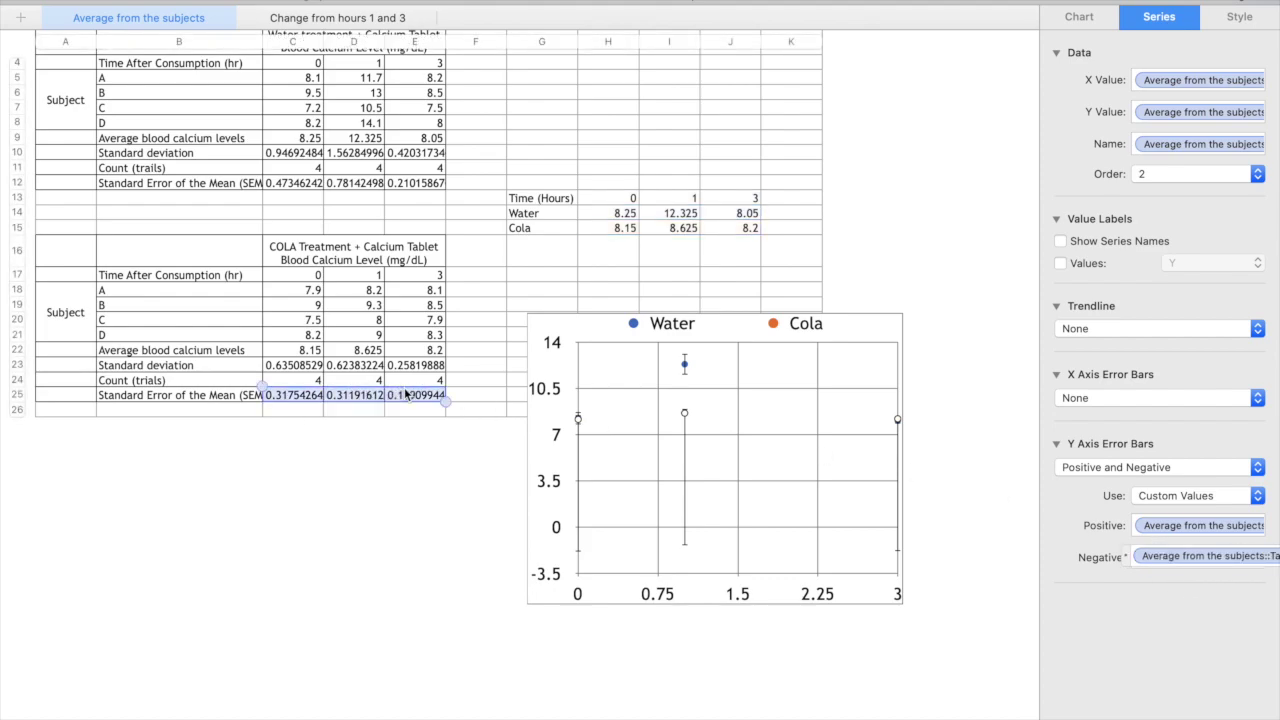
key("Return")
left_click(968, 498)
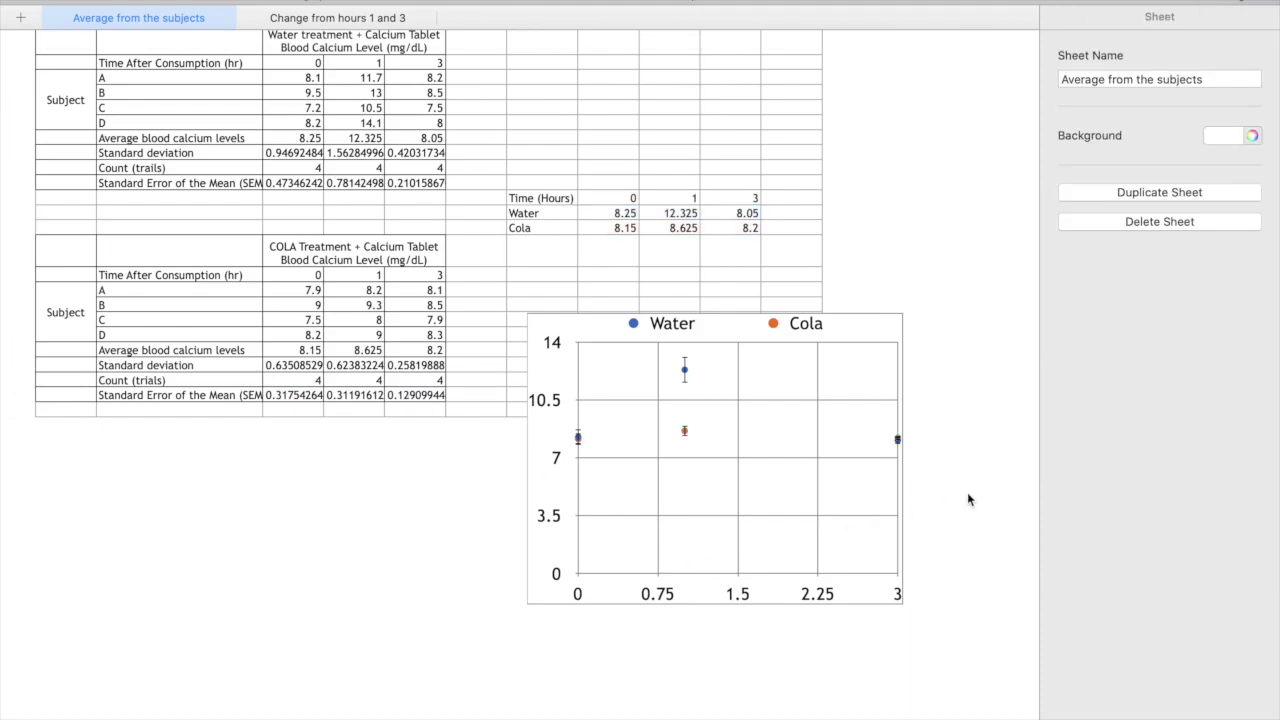
left_click(876, 362)
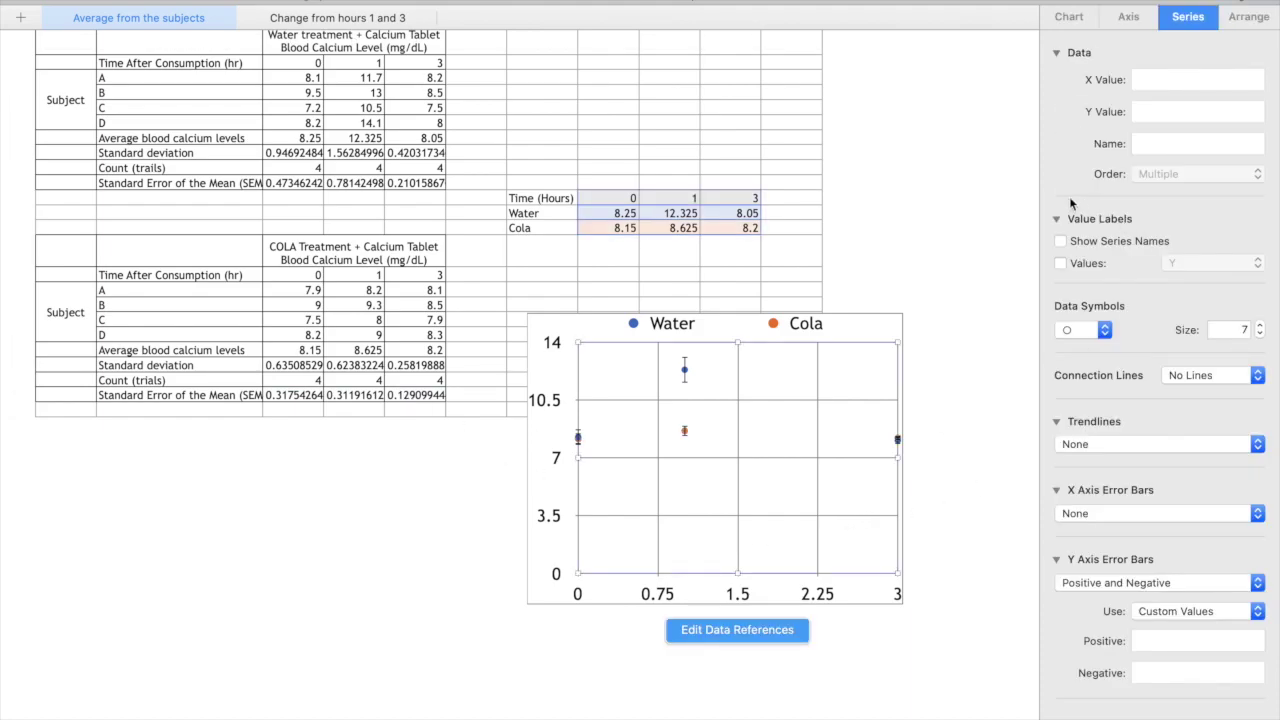